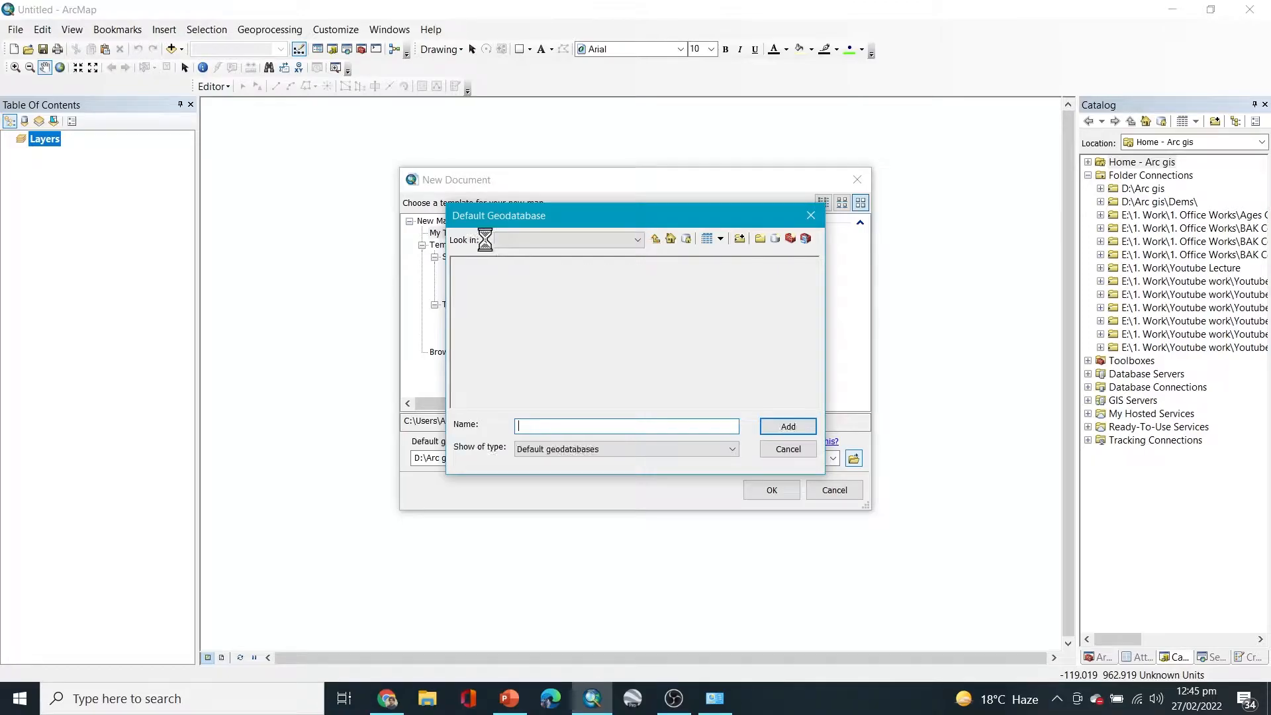
pyautogui.scroll(2, 600, 442)
pyautogui.scroll(-2, 598, 457)
pyautogui.scroll(2, 572, 424)
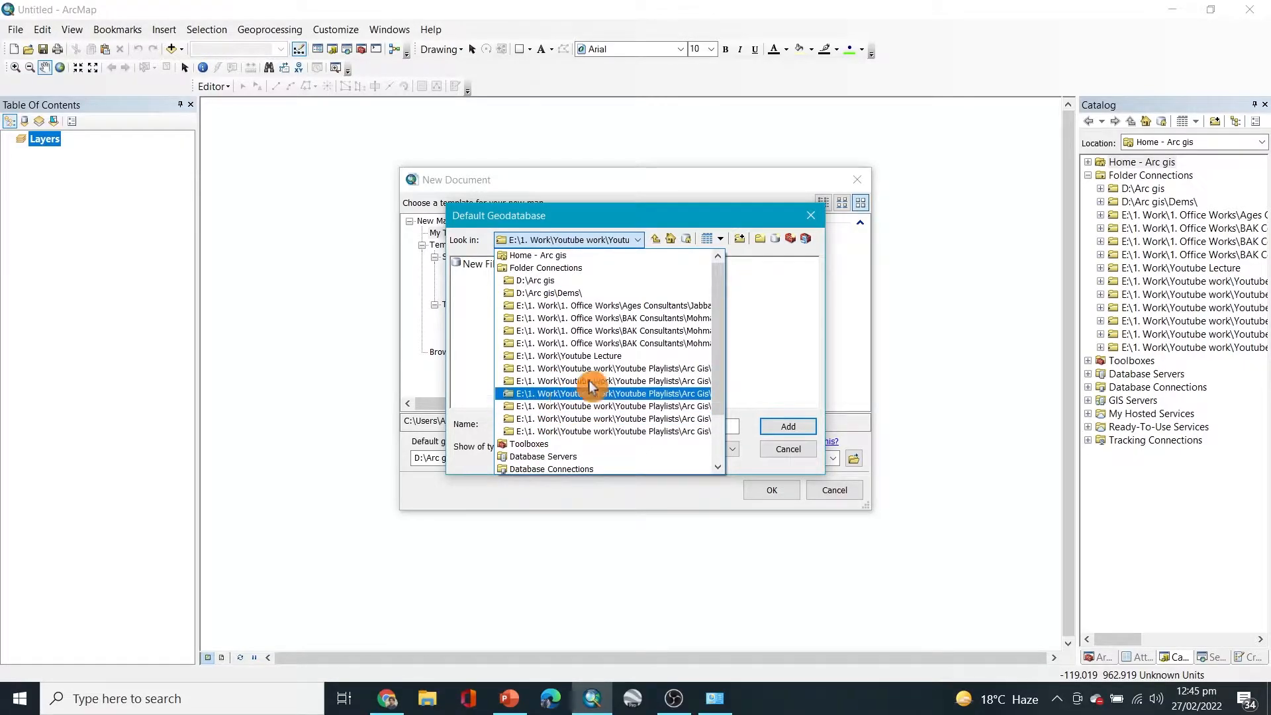
pyautogui.click(643, 216)
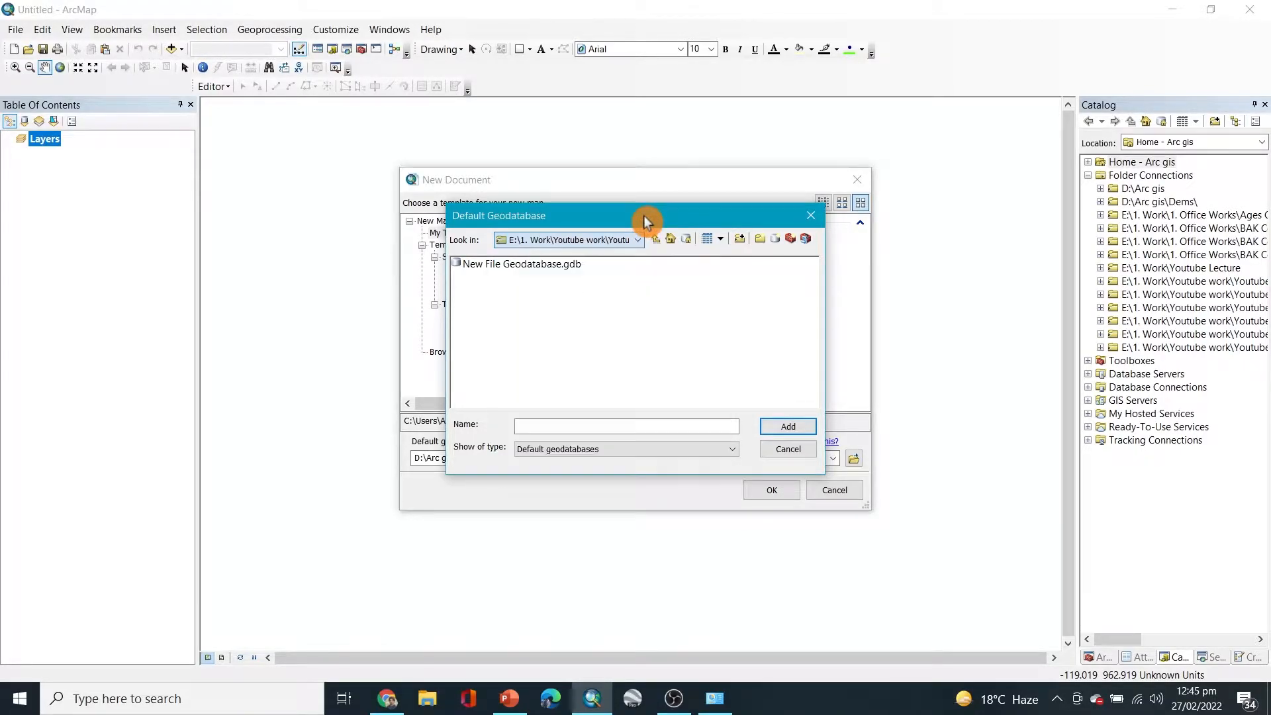
pyautogui.click(637, 239)
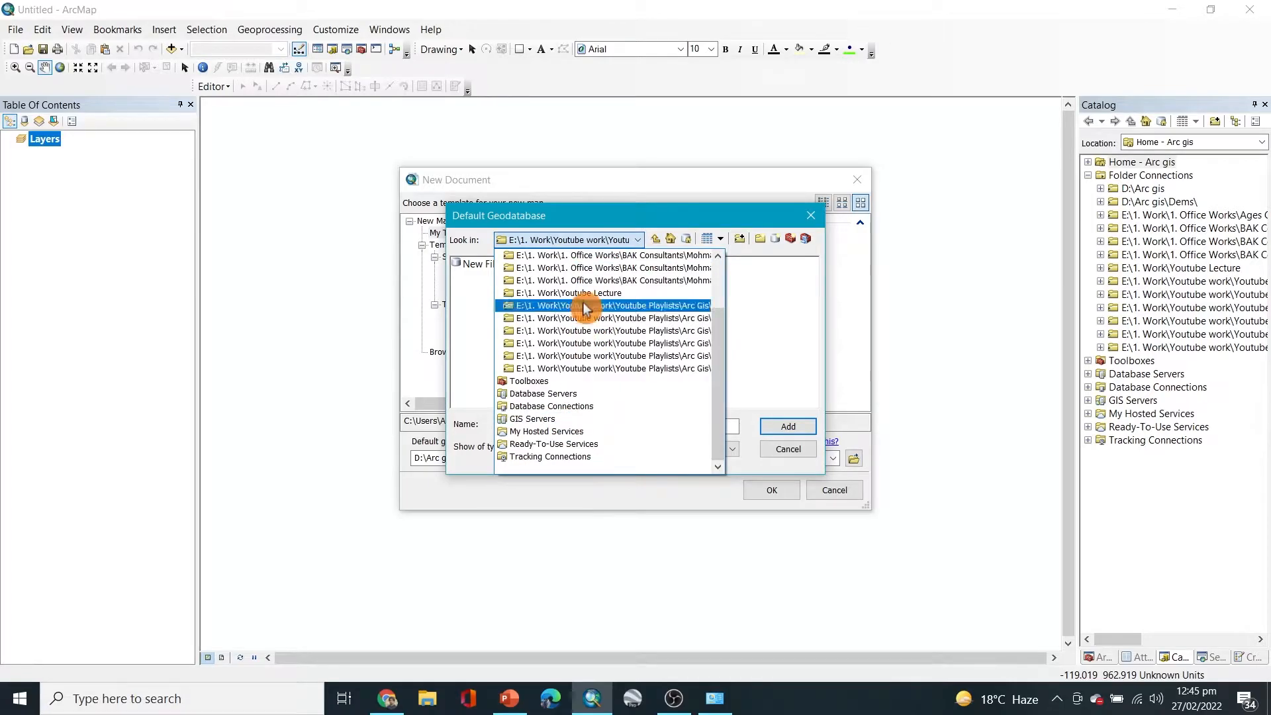
pyautogui.scroll(2, 596, 358)
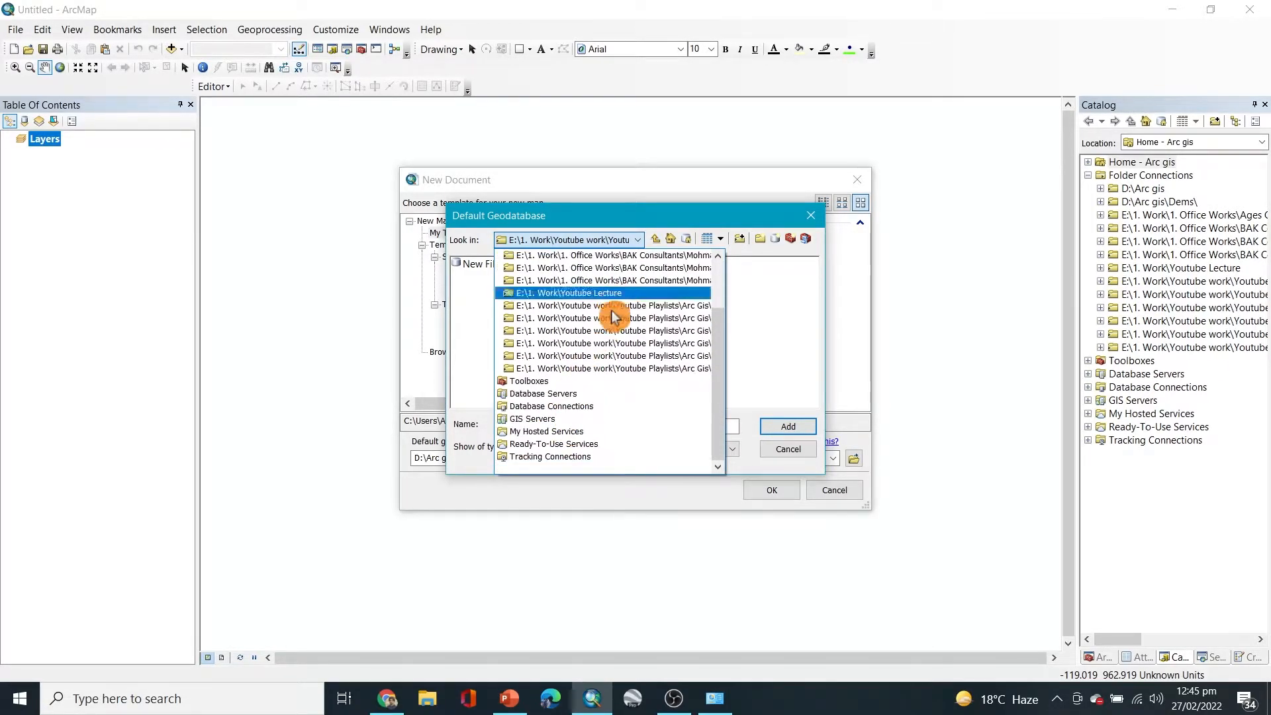
pyautogui.click(625, 216)
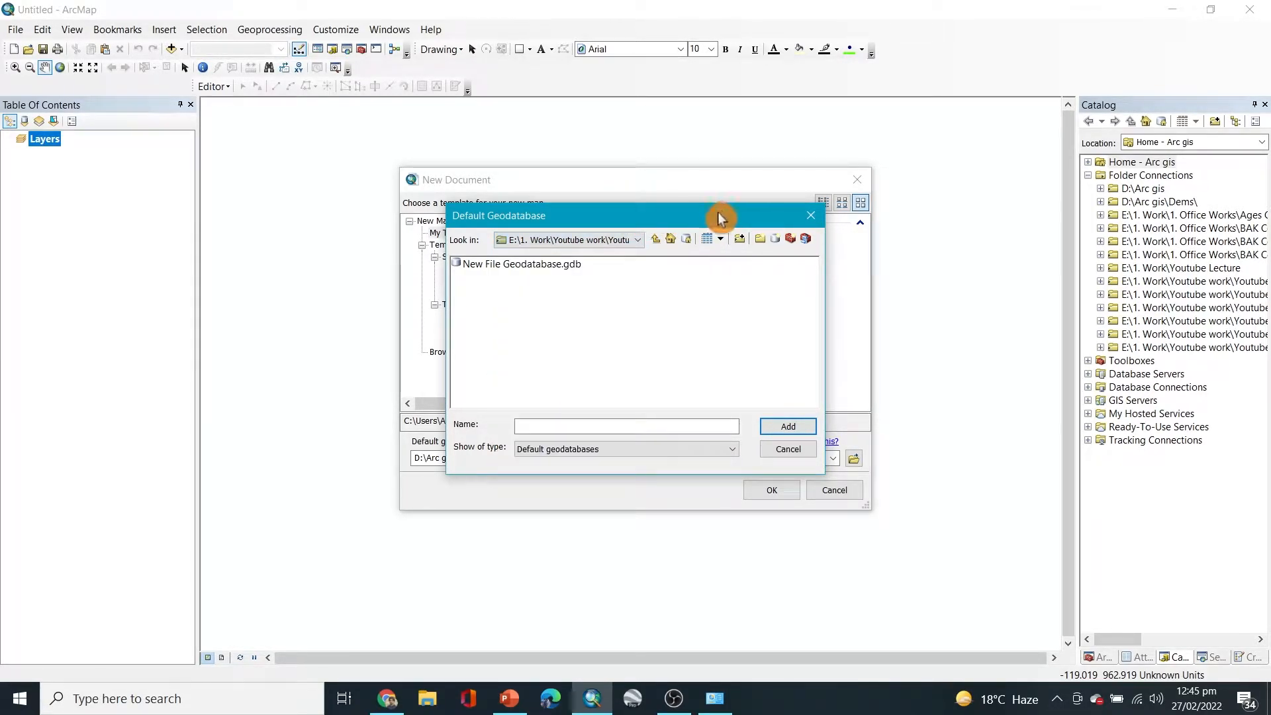
# - Make a new folder named Arc Gis Youtube inside E:\Softwares while adding a folder connection for the default geodatabase
pyautogui.click(744, 242)
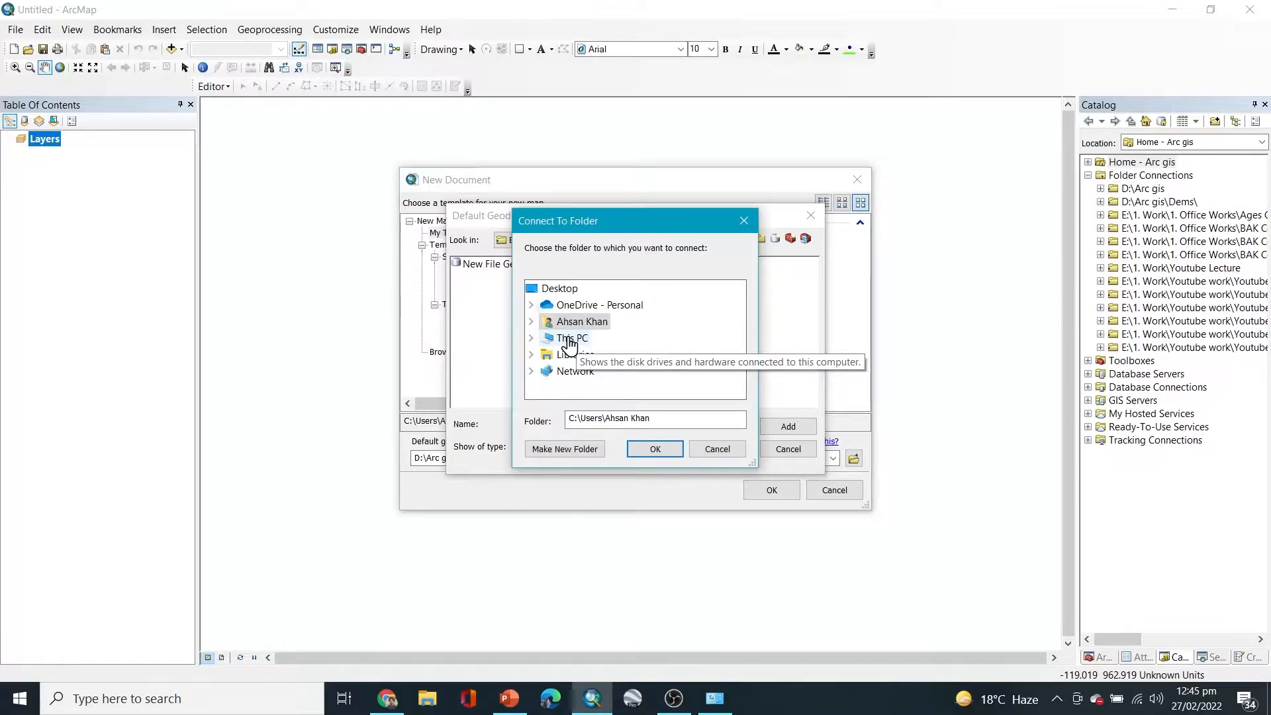
pyautogui.click(571, 339)
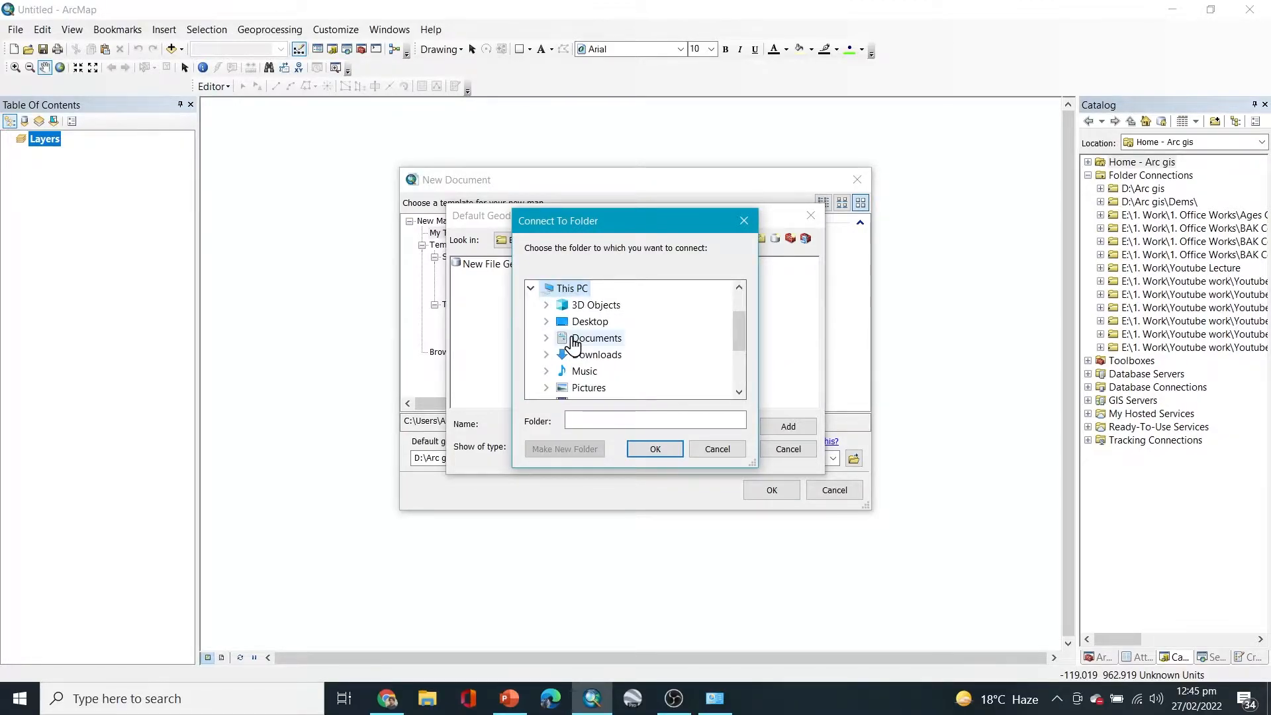
pyautogui.scroll(-2, 573, 345)
pyautogui.click(604, 350)
pyautogui.scroll(-2, 636, 369)
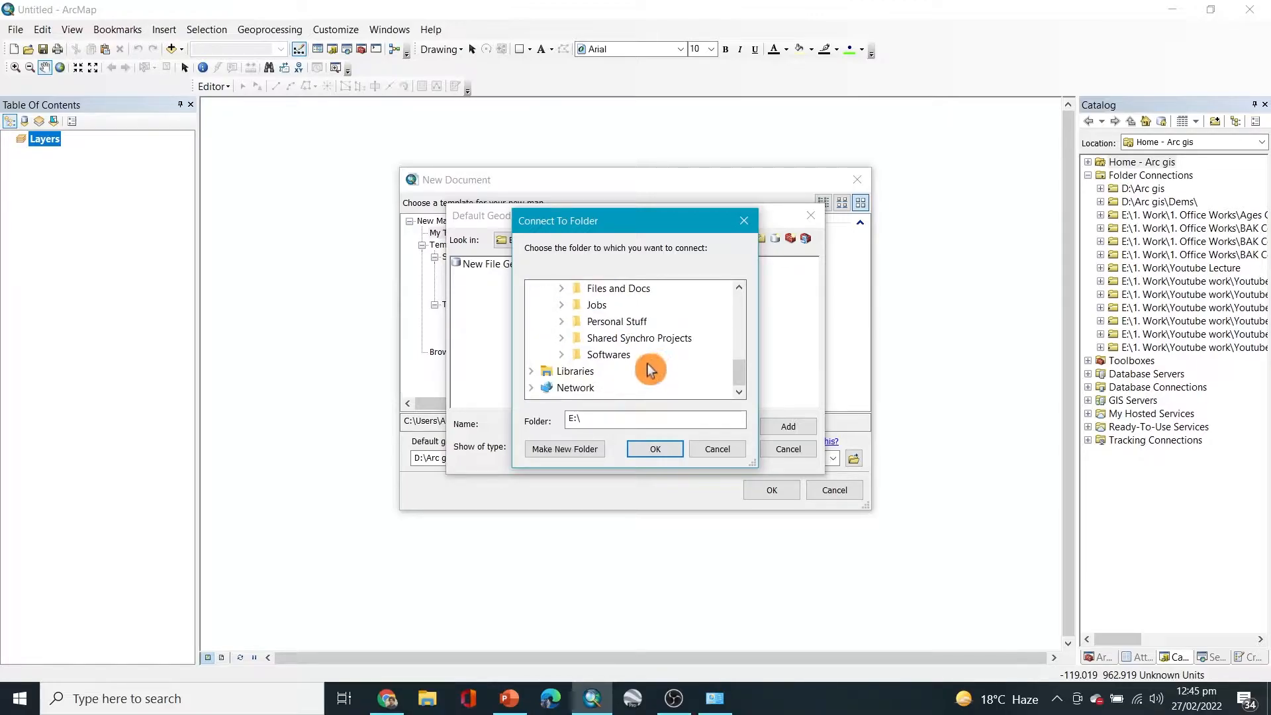
pyautogui.doubleClick(605, 356)
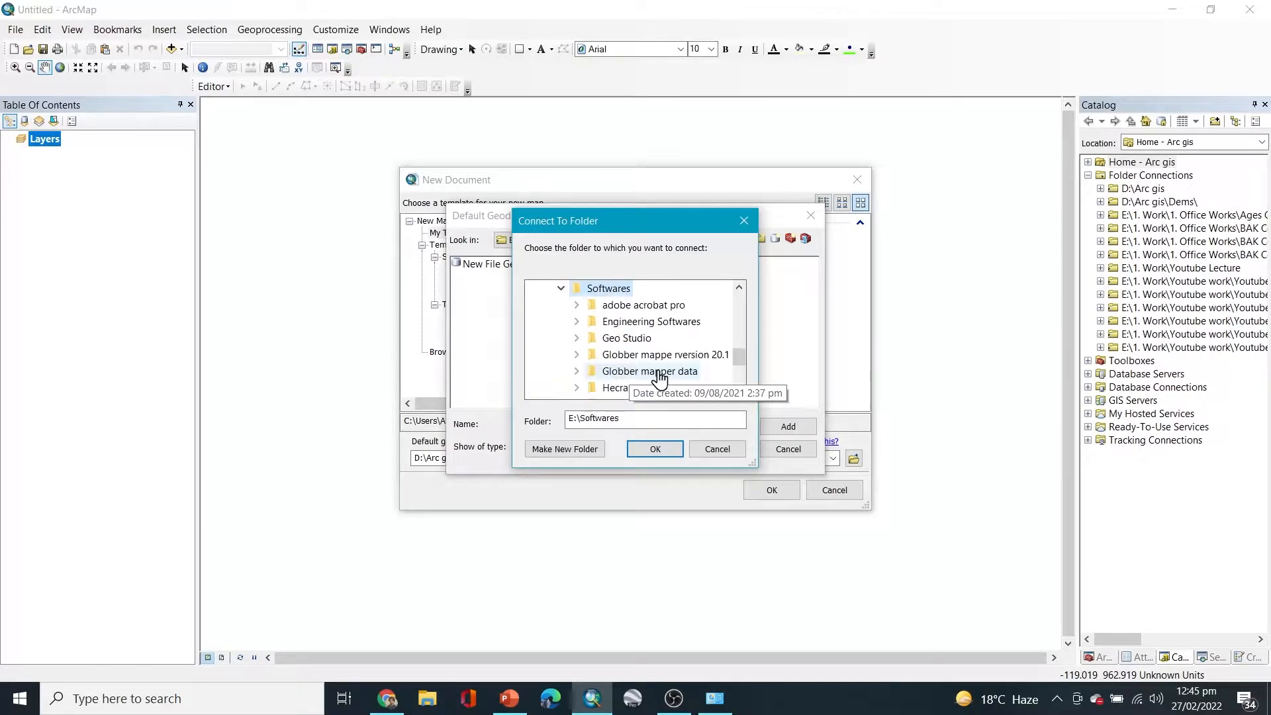
pyautogui.click(592, 453)
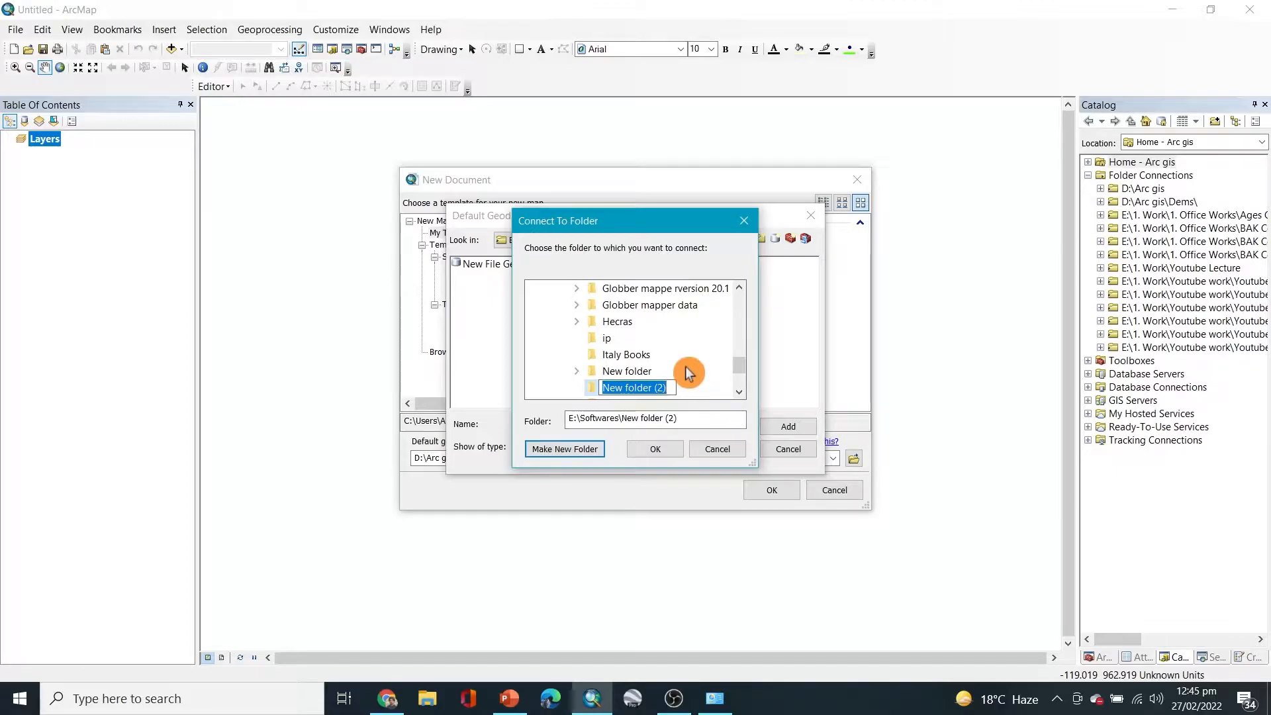
pyautogui.write('Arc Gis Youtube')
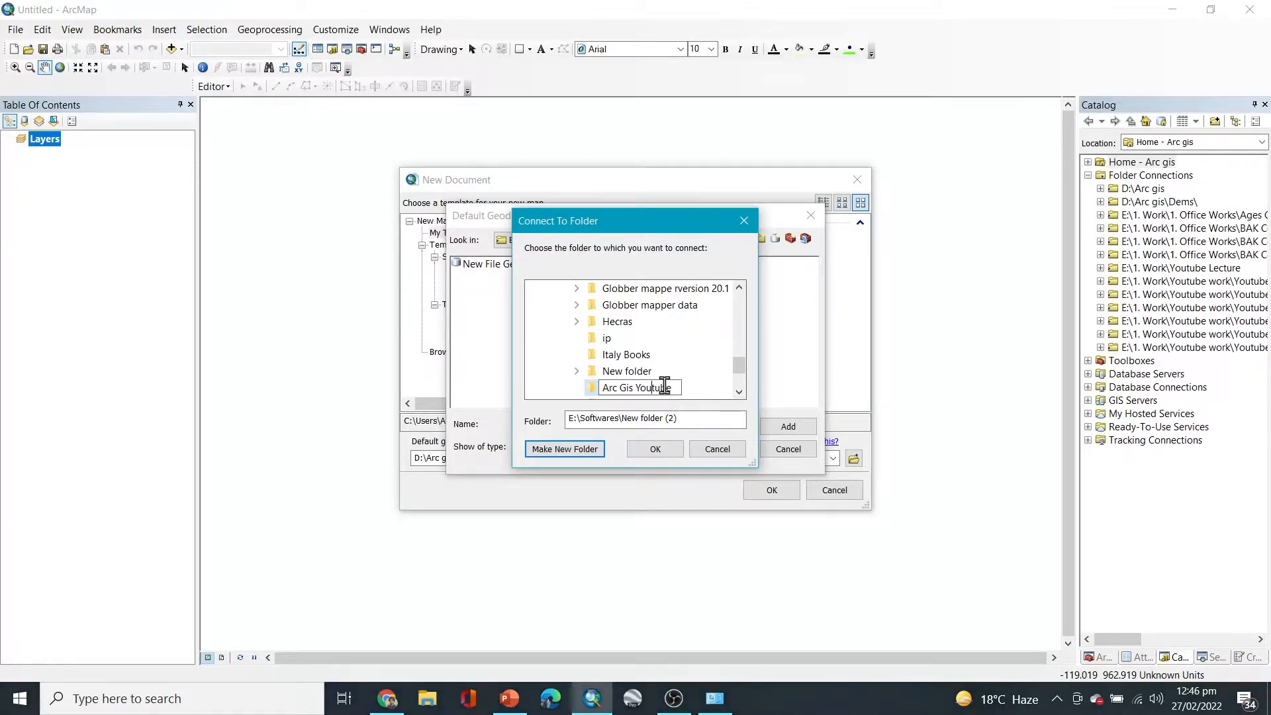
pyautogui.press('Escape')
# - Try to connect to the newly made Arc Gis Youtube folder
pyautogui.scroll(-1, 652, 363)
pyautogui.scroll(3, 646, 363)
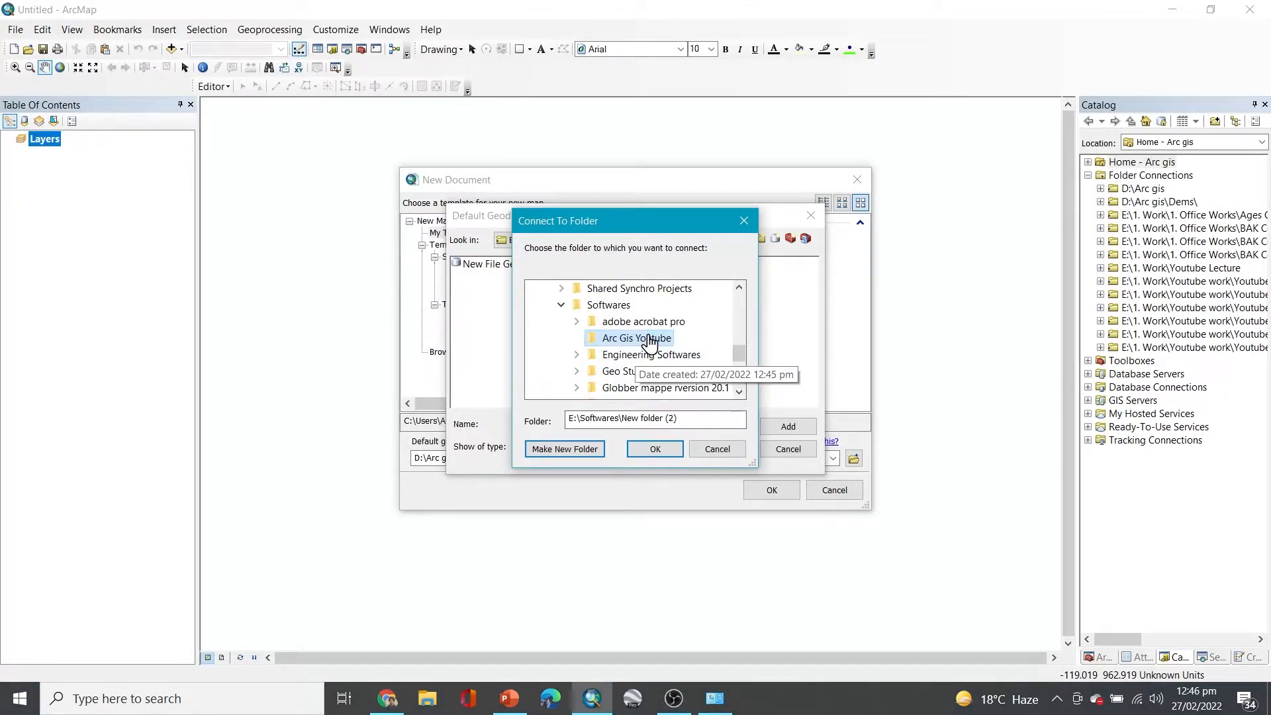
pyautogui.click(675, 451)
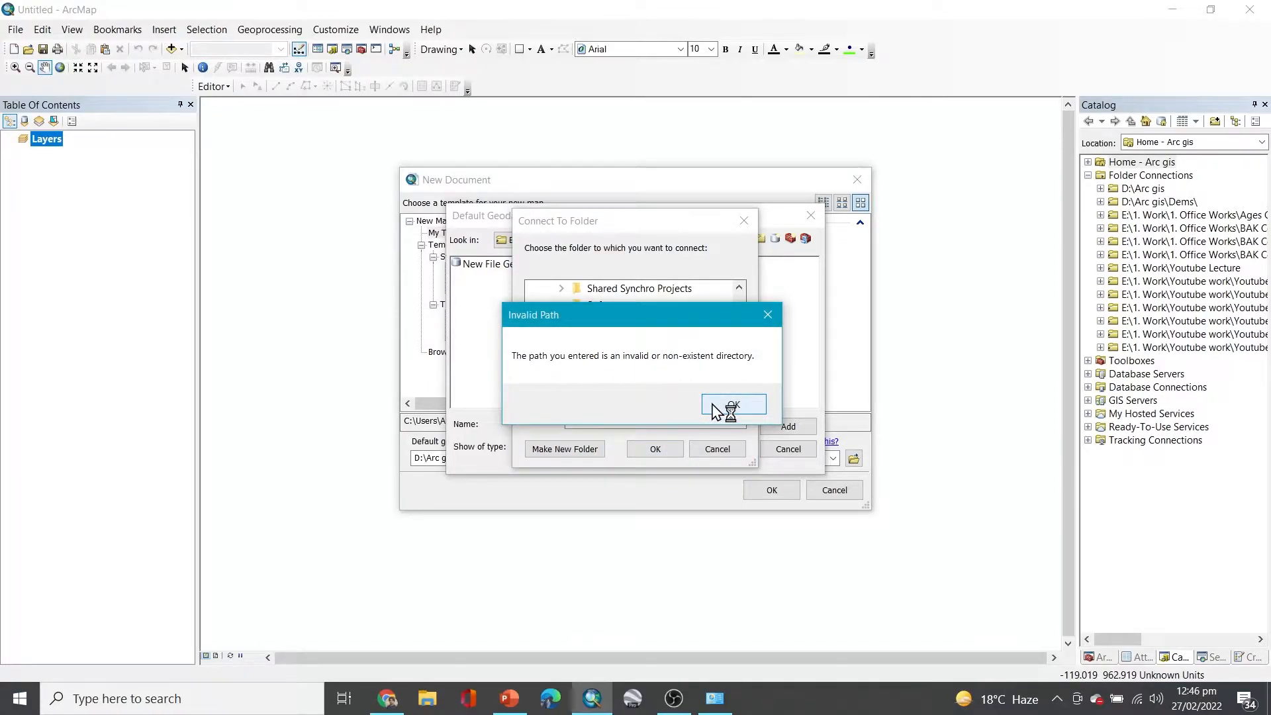
pyautogui.click(728, 406)
# - Reselect the Arc Gis Youtube folder under E:\Softwares and connect to it
pyautogui.click(640, 322)
pyautogui.scroll(2, 641, 346)
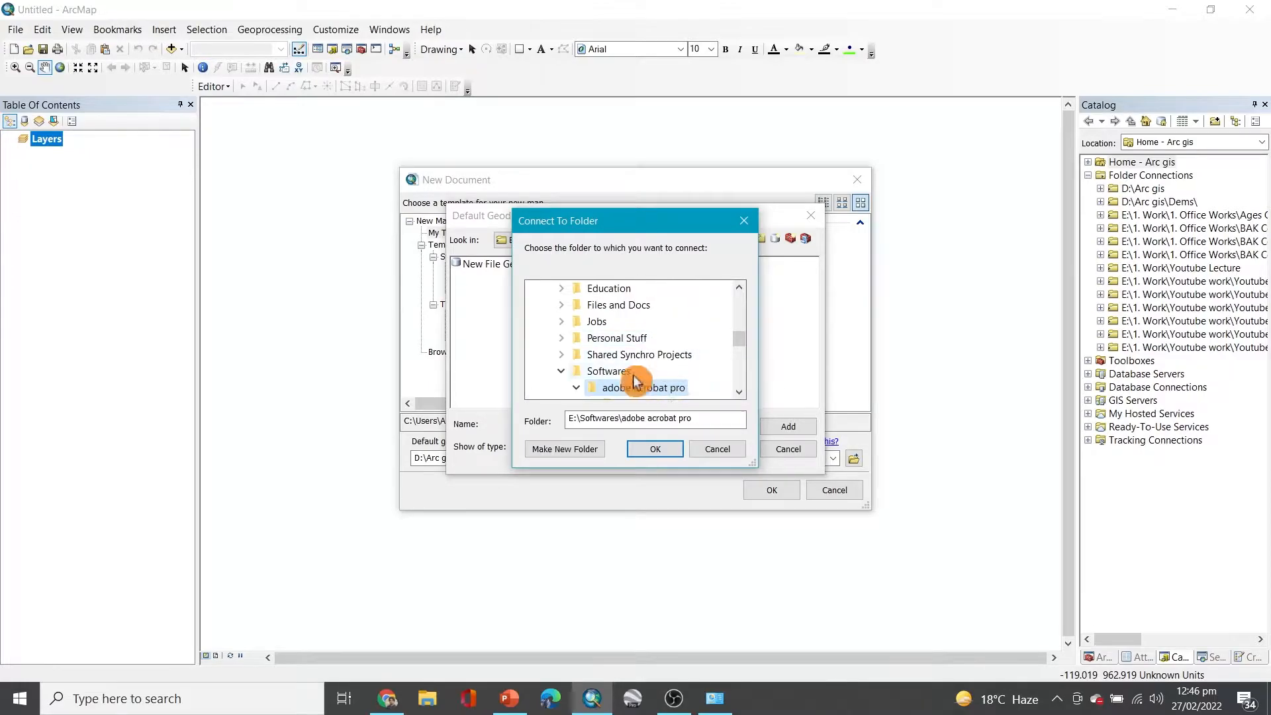
pyautogui.scroll(-2, 635, 381)
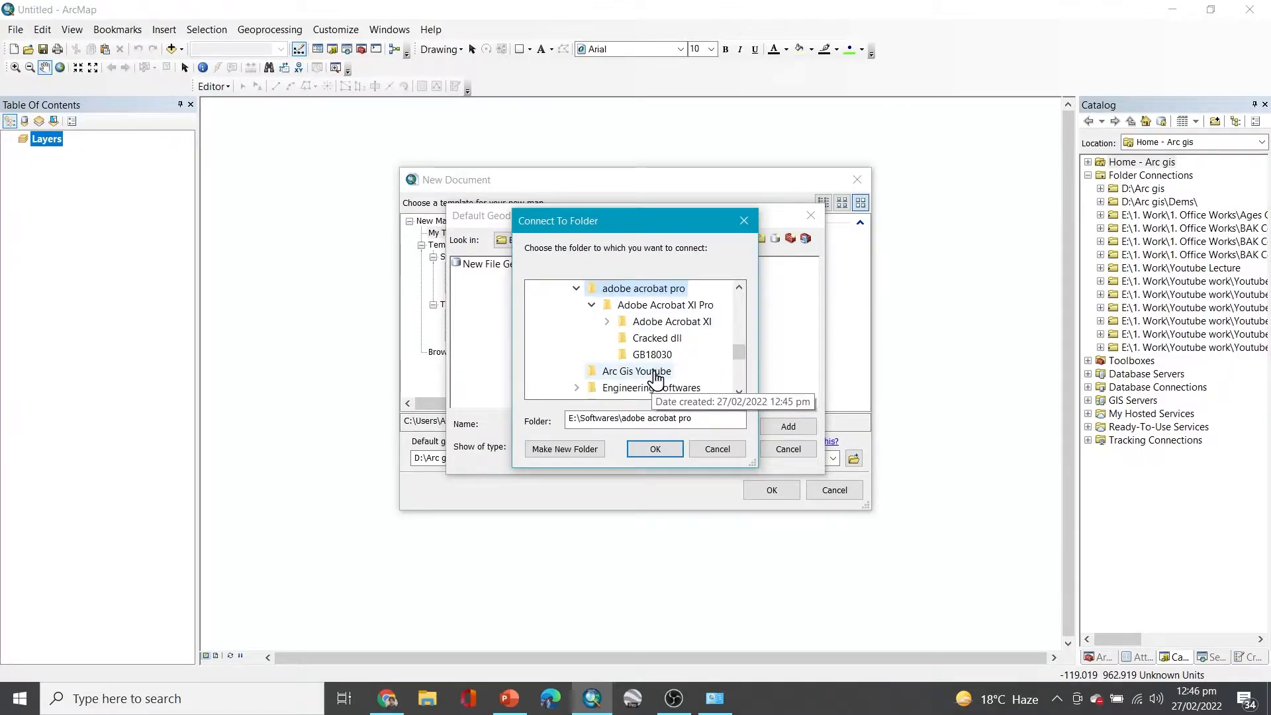
pyautogui.click(656, 372)
pyautogui.click(659, 450)
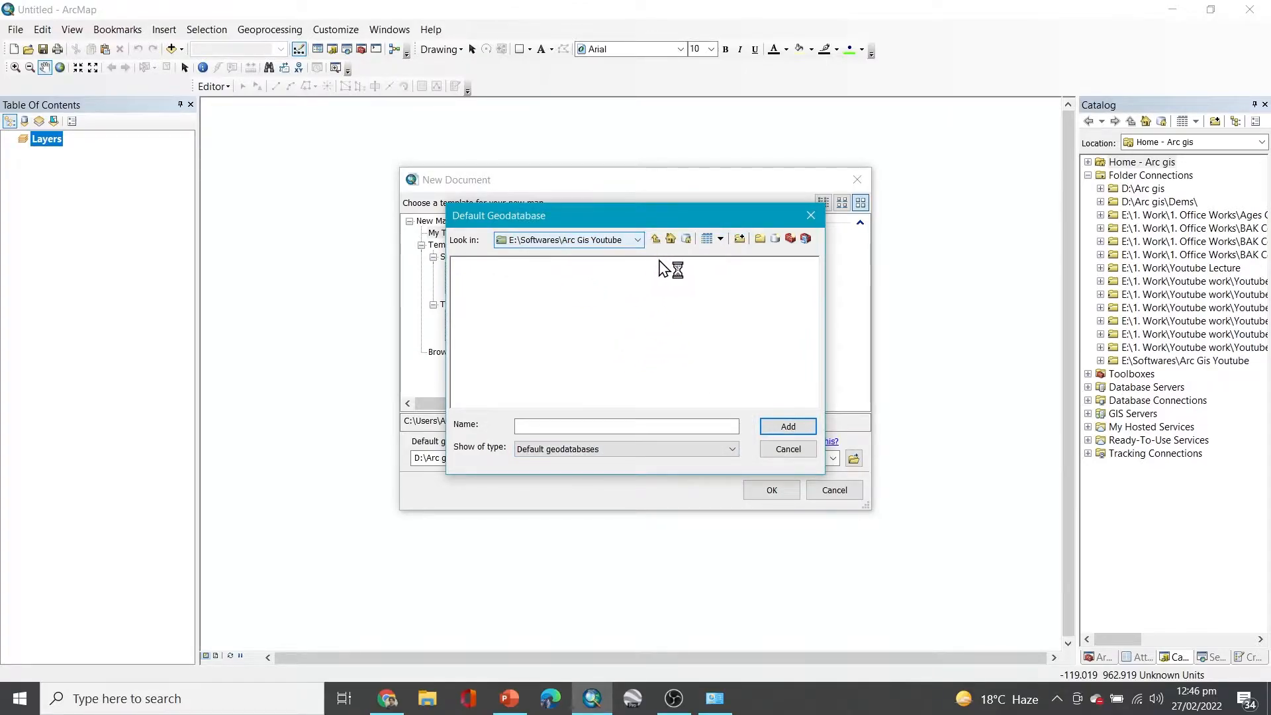
# - Create a file geodatabase in the Arc Gis Youtube folder and create the blank map with it as the default geodatabase
pyautogui.click(776, 239)
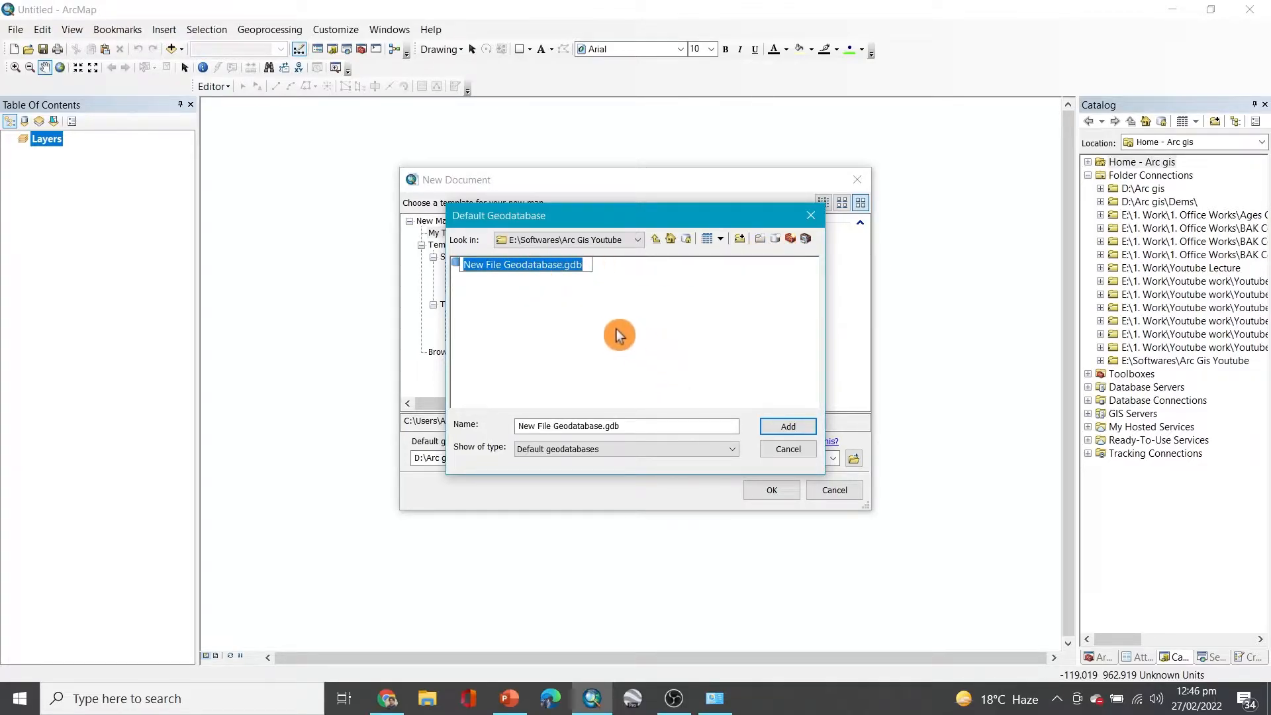
pyautogui.click(601, 308)
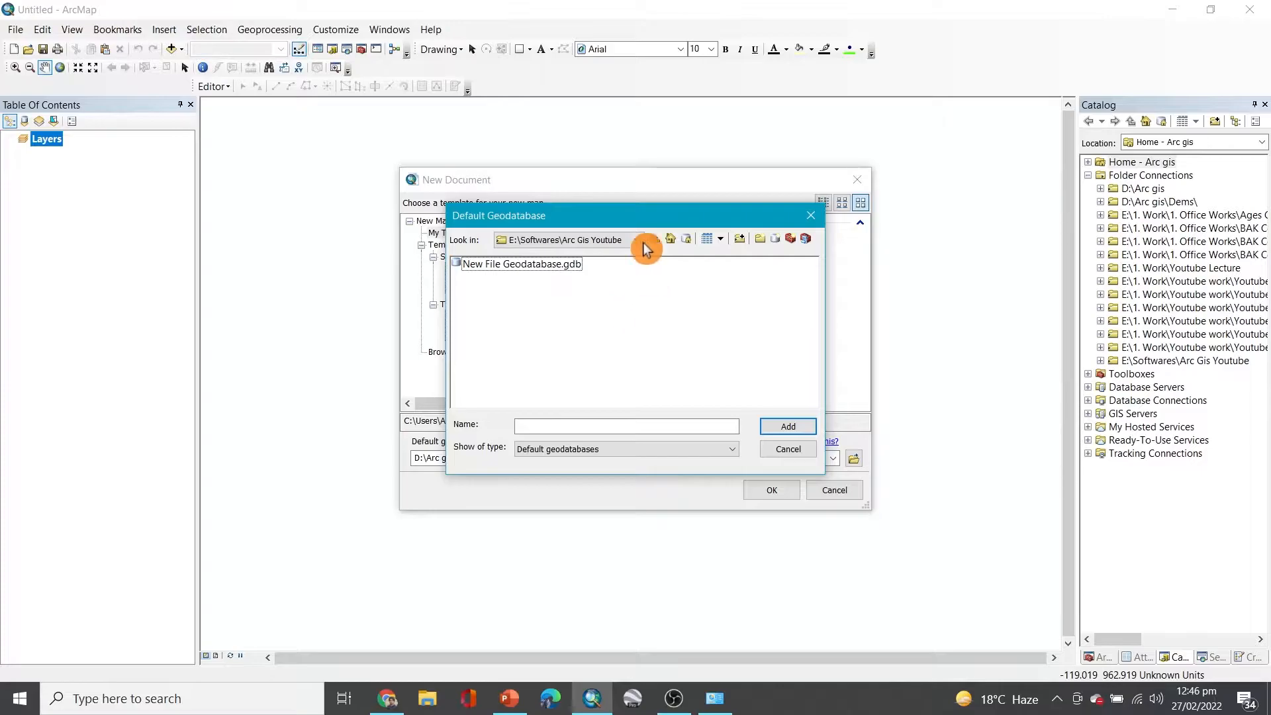
pyautogui.click(538, 265)
pyautogui.click(789, 427)
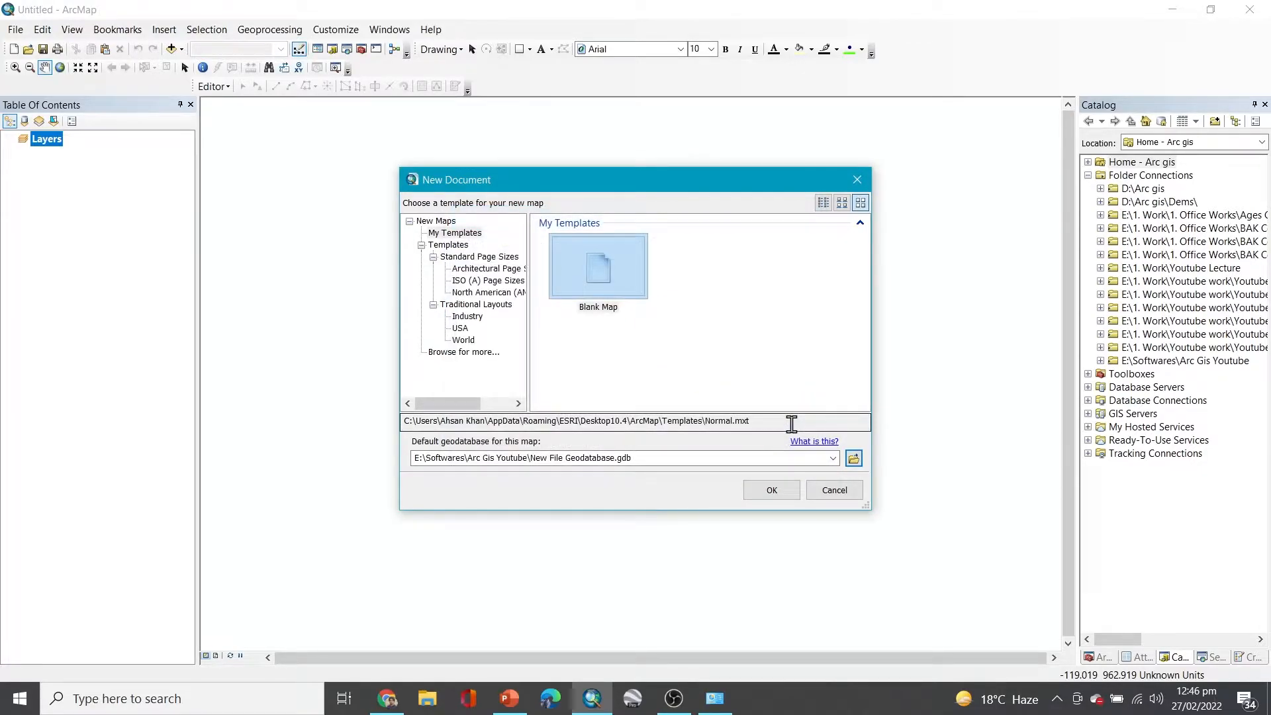
pyautogui.click(768, 490)
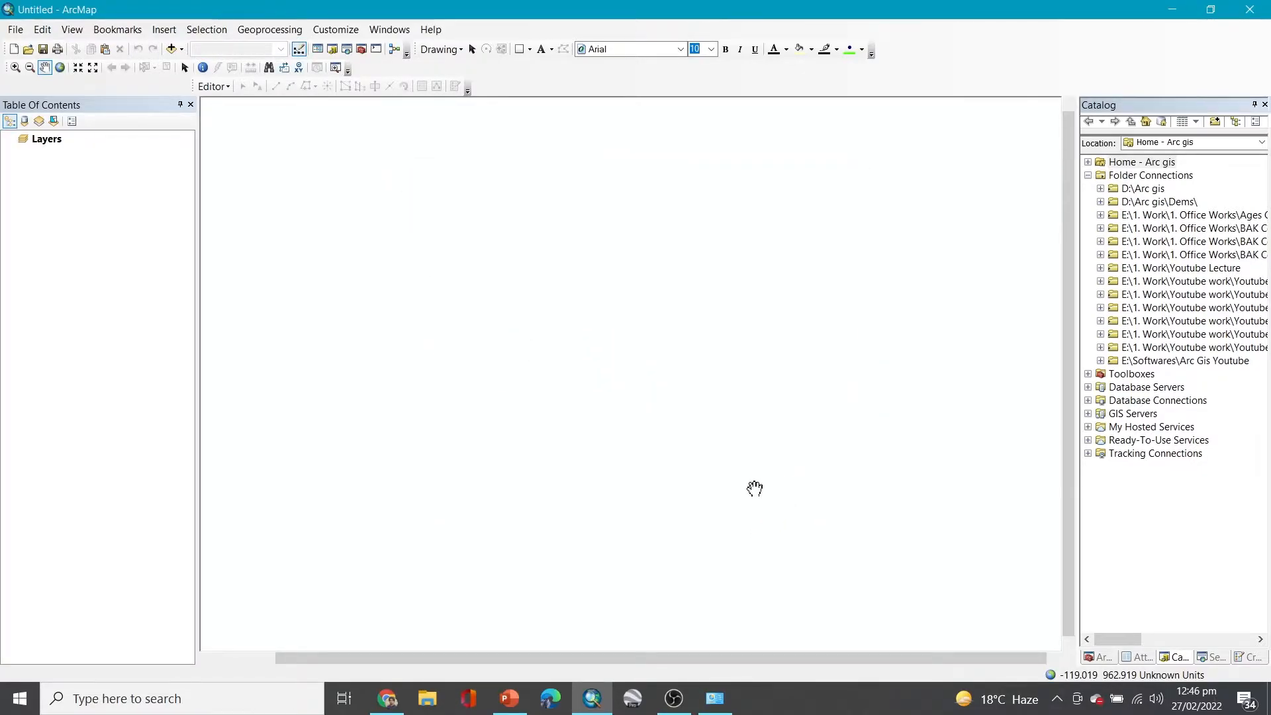
# - Widen the Catalog and expand the E:\Softwares\Arc Gis Youtube connection to examine its geodatabase
pyautogui.moveTo(1080, 225); pyautogui.dragTo(851, 188)
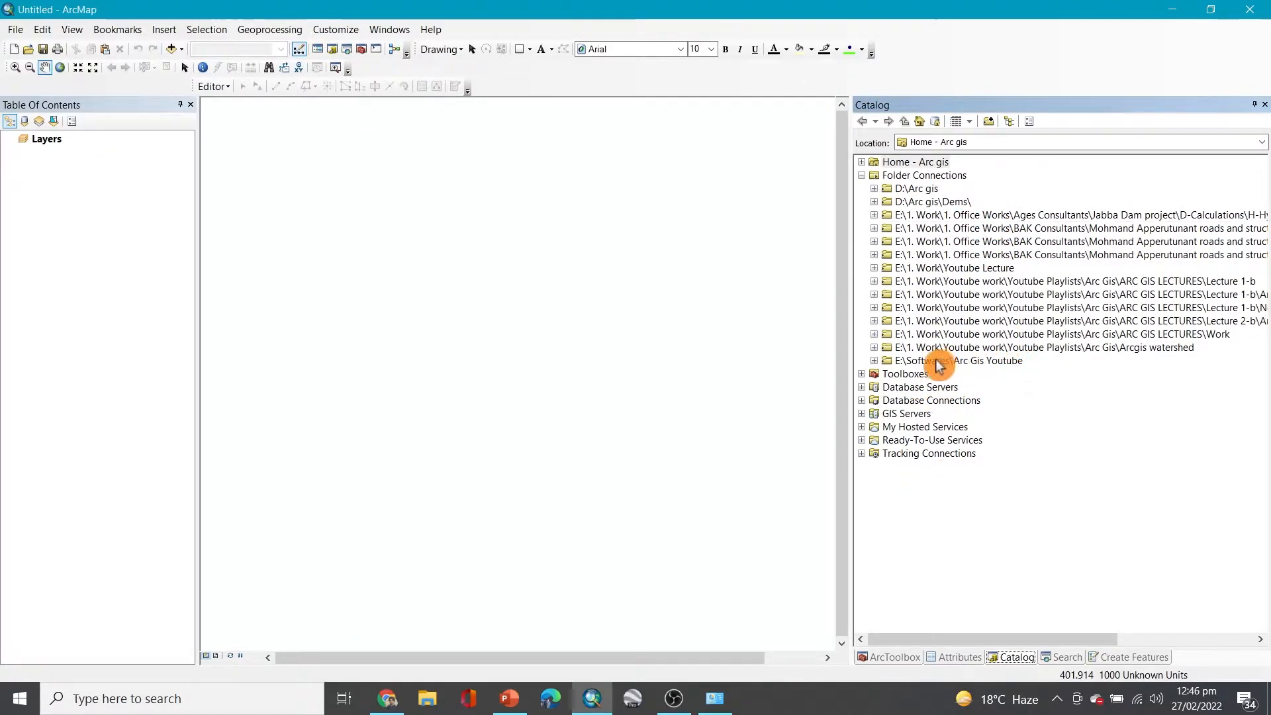
pyautogui.click(998, 362)
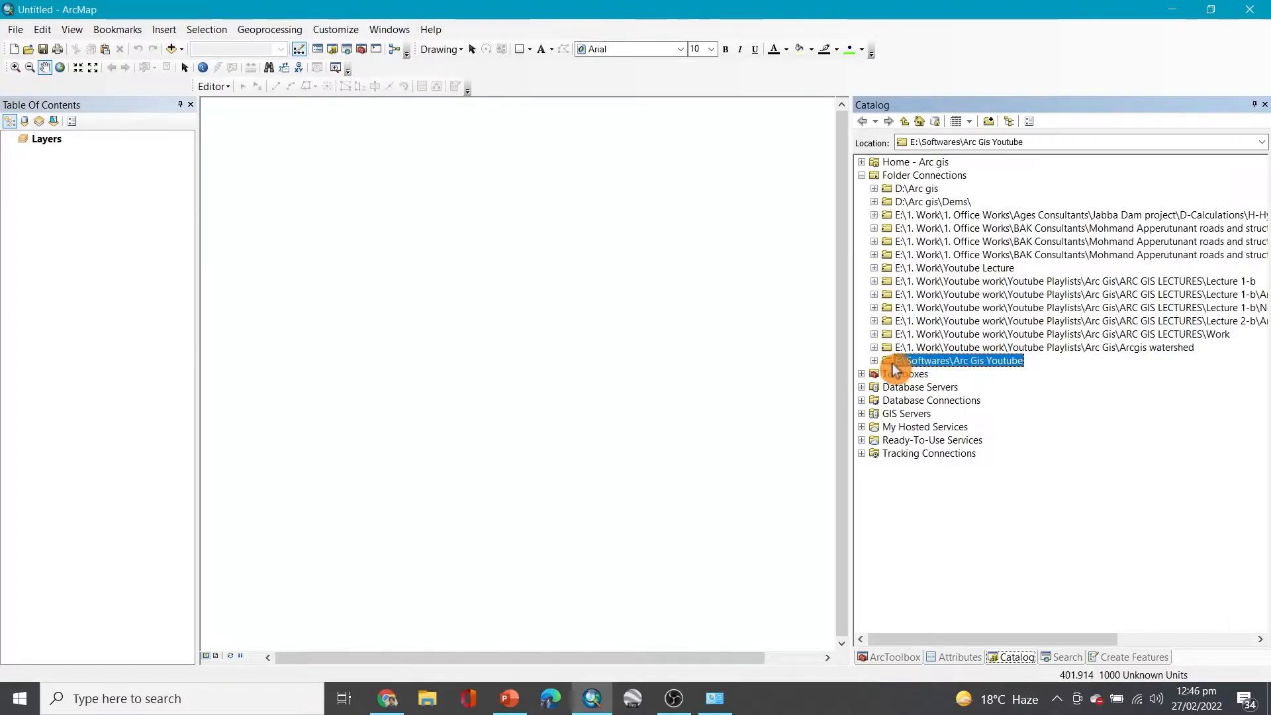
pyautogui.click(874, 360)
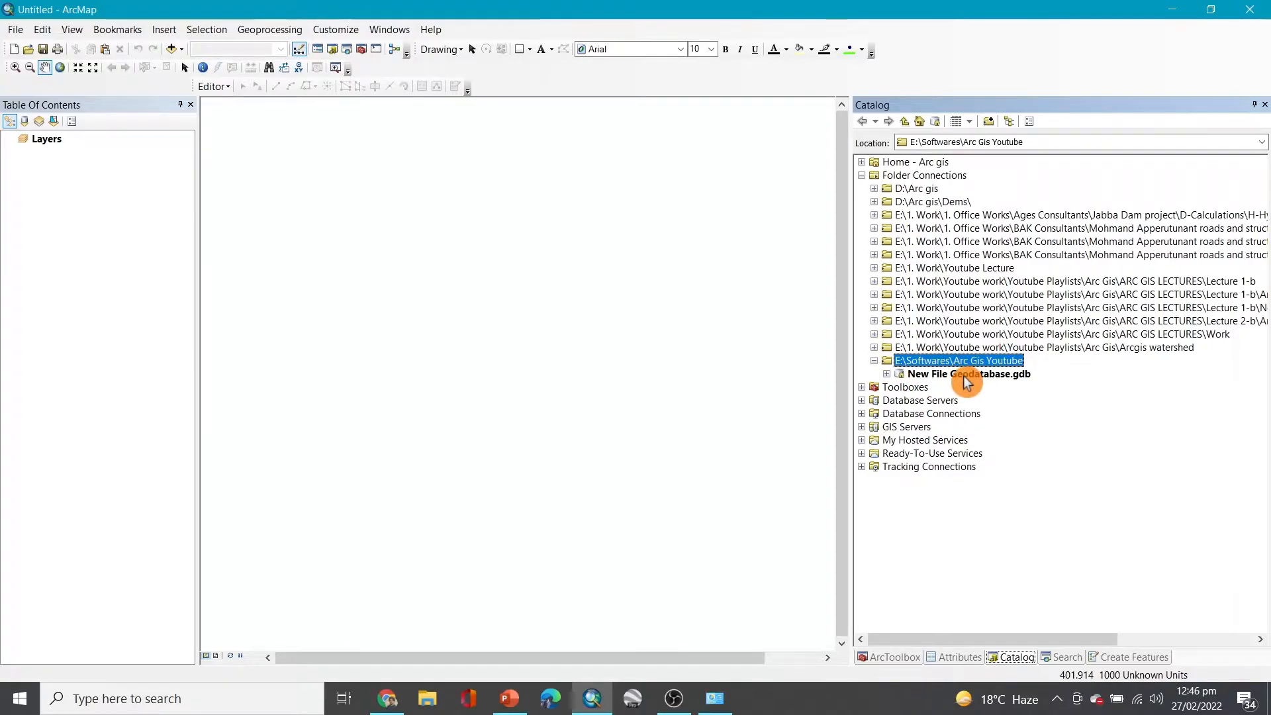
pyautogui.click(888, 374)
pyautogui.click(932, 375)
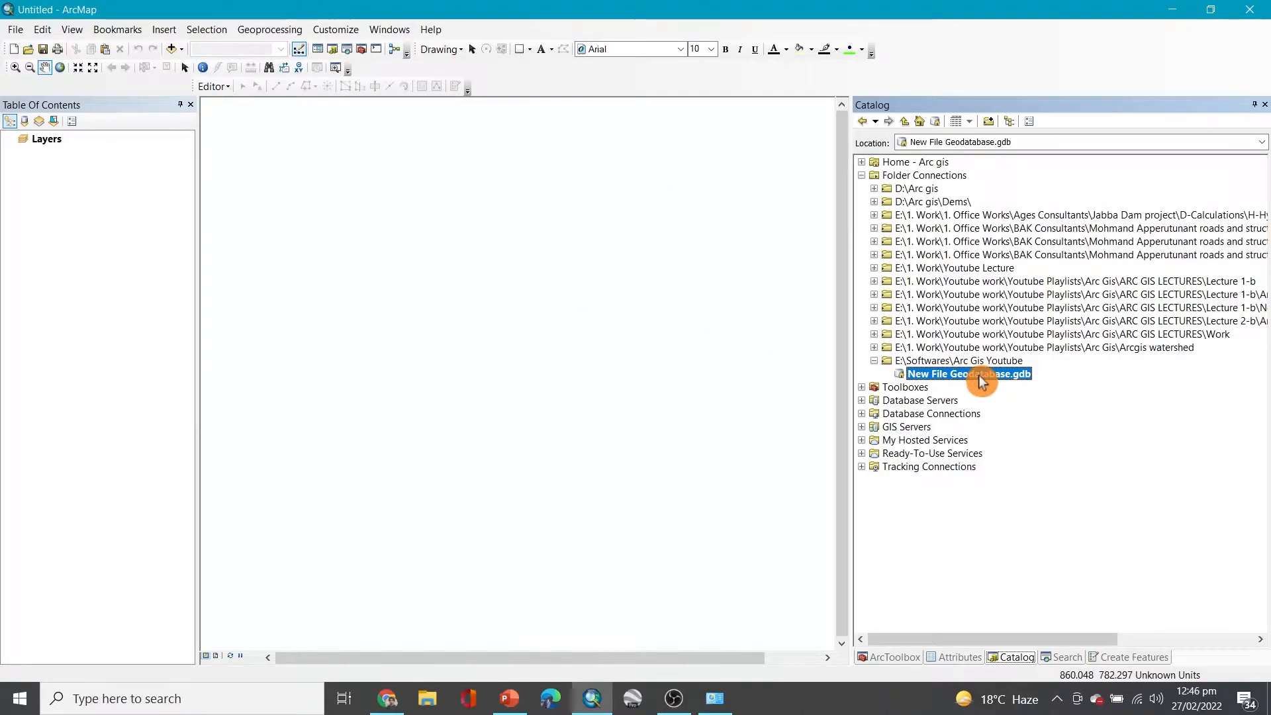
pyautogui.click(892, 363)
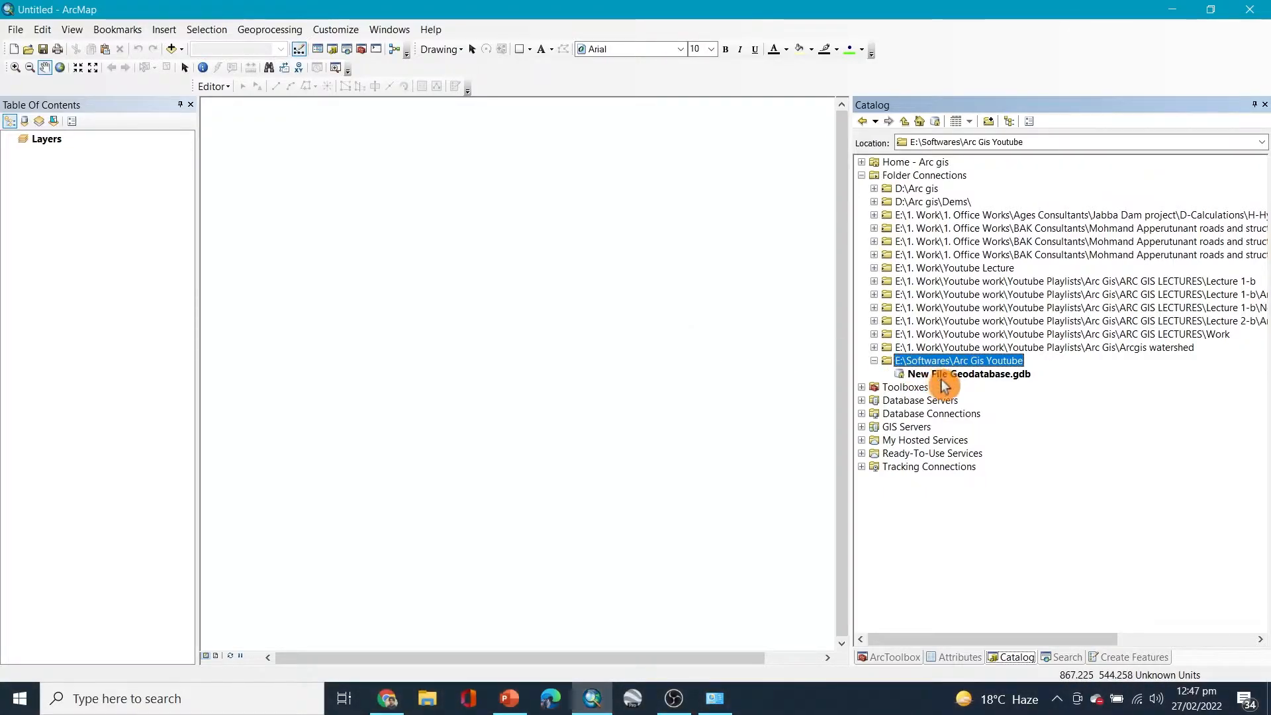
# - Start a new shapefile in the E:\Softwares\Arc Gis Youtube folder with feature type Point and the name City
pyautogui.click(925, 362)
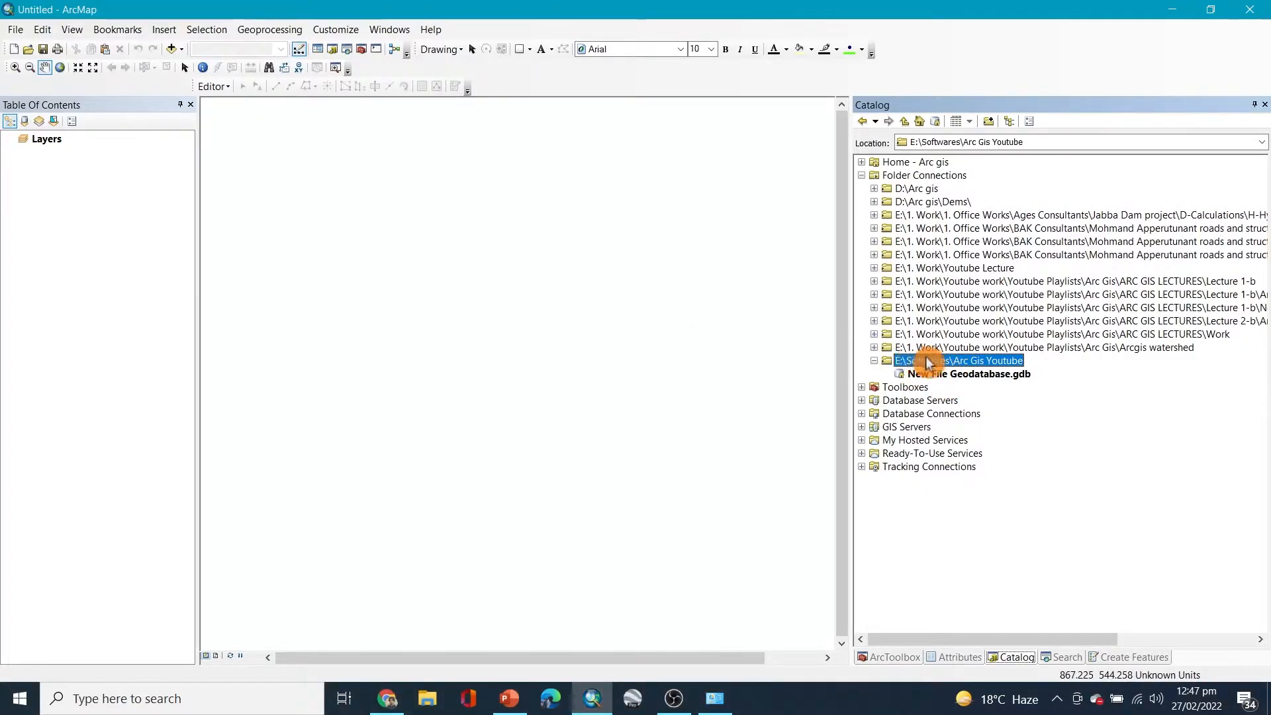
pyautogui.rightClick(983, 362)
pyautogui.moveTo(1058, 458)
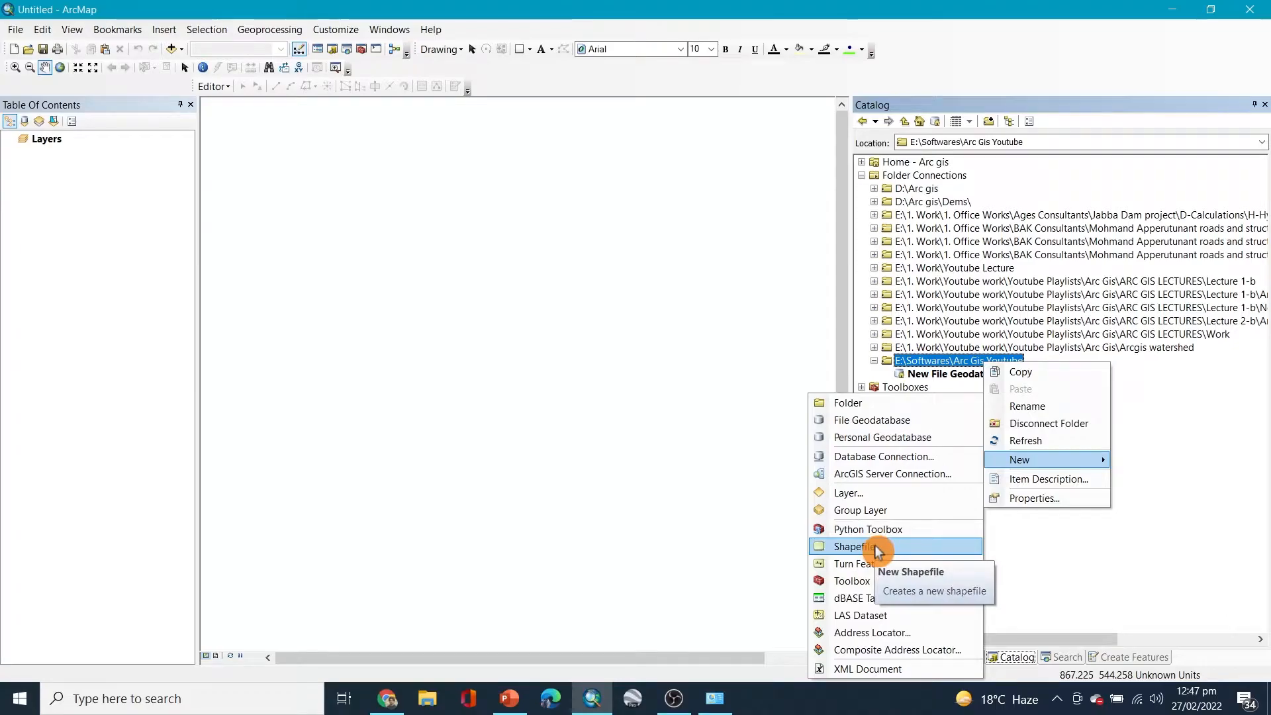
pyautogui.click(854, 547)
pyautogui.click(657, 228)
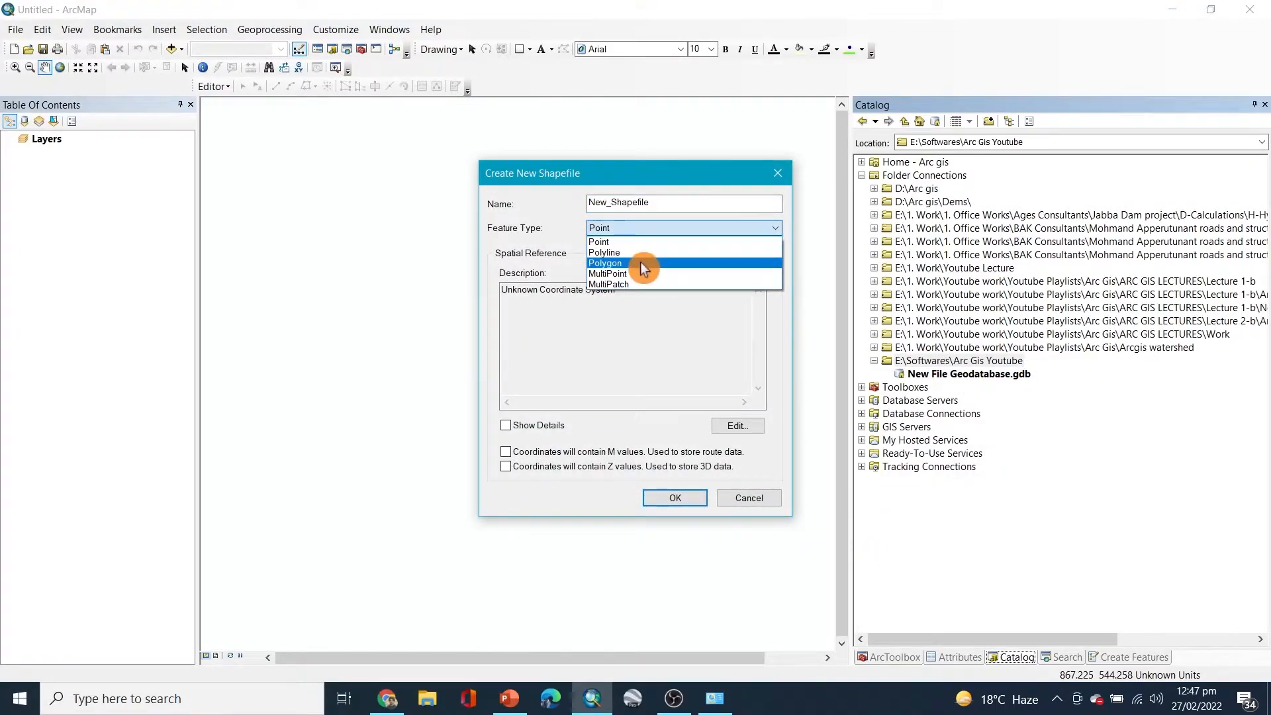
pyautogui.click(639, 242)
pyautogui.moveTo(662, 204); pyautogui.dragTo(538, 212)
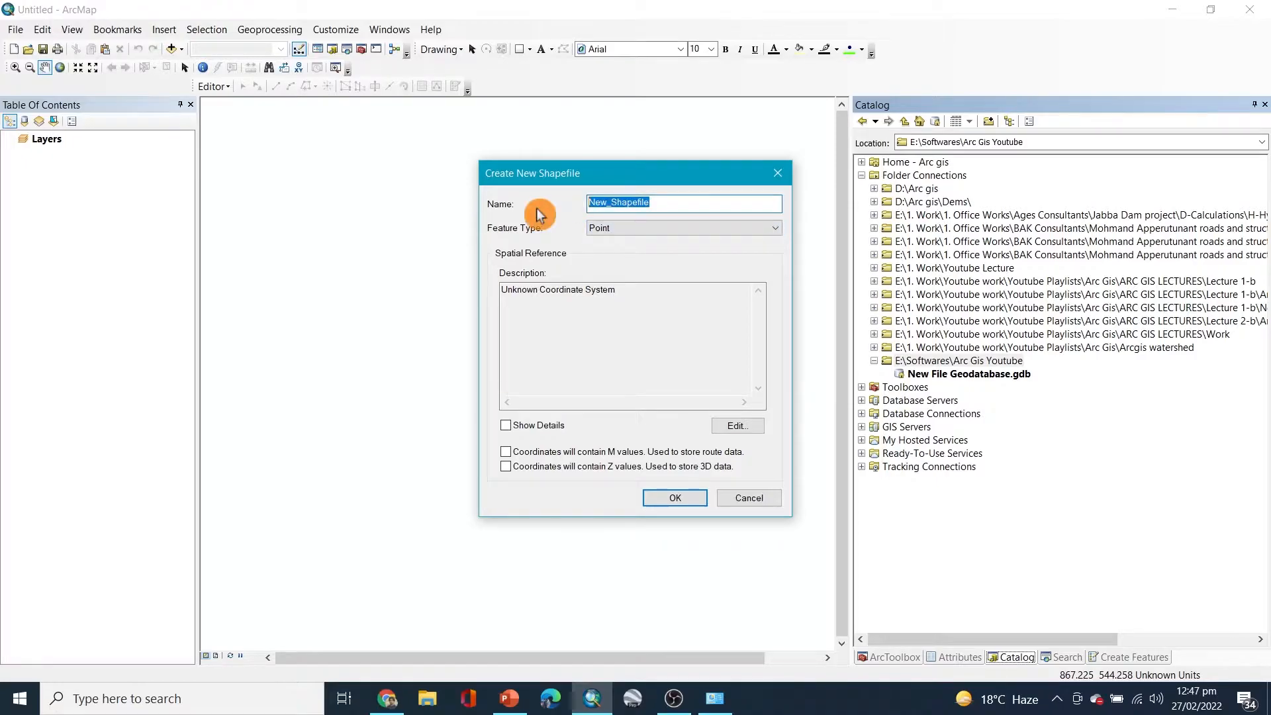
pyautogui.write('City')
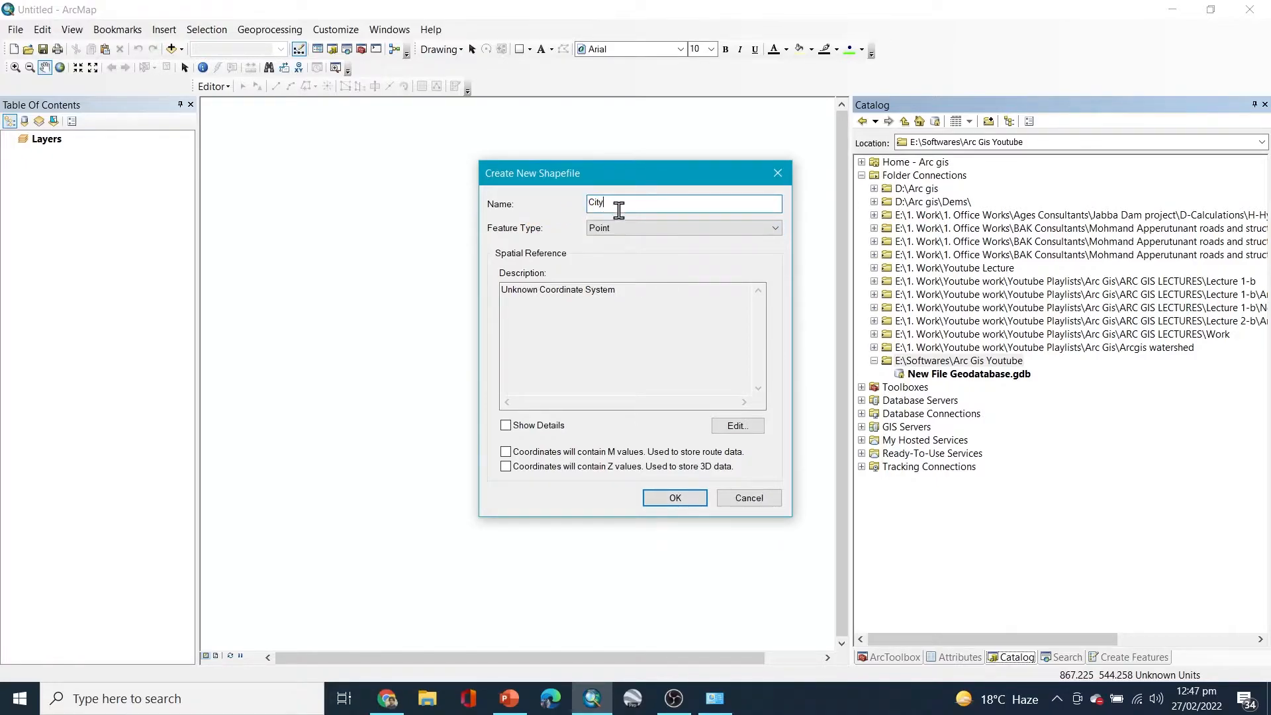
# - Assign the World geographic coordinate system WGS 1984 to the City shapefile and create it
pyautogui.click(737, 425)
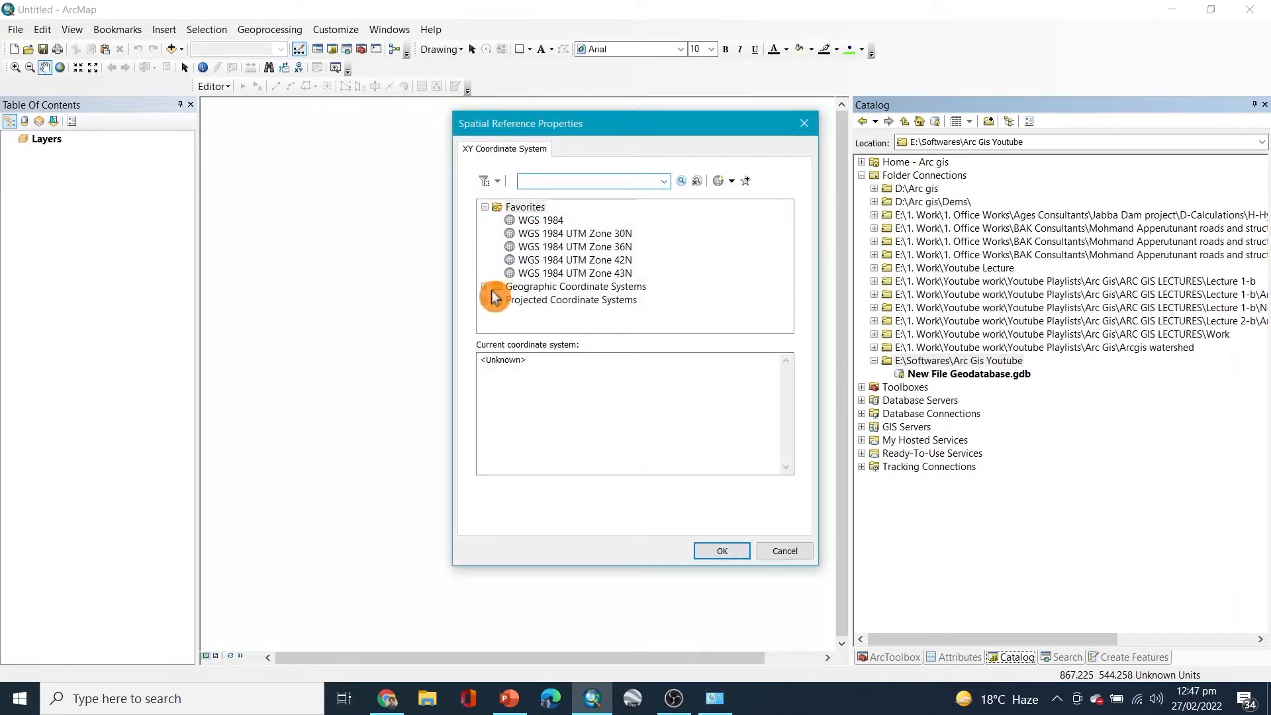
pyautogui.click(485, 207)
pyautogui.click(485, 220)
pyautogui.scroll(-3, 523, 278)
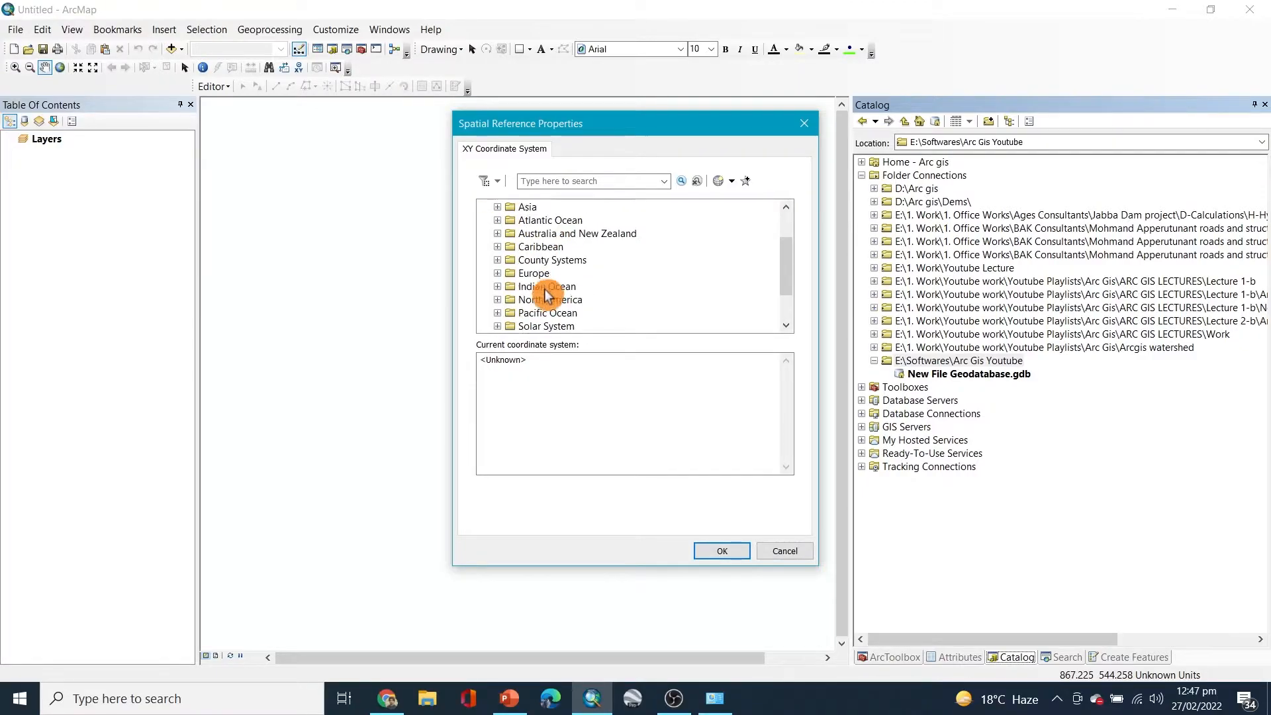
pyautogui.doubleClick(523, 313)
pyautogui.scroll(-3, 534, 278)
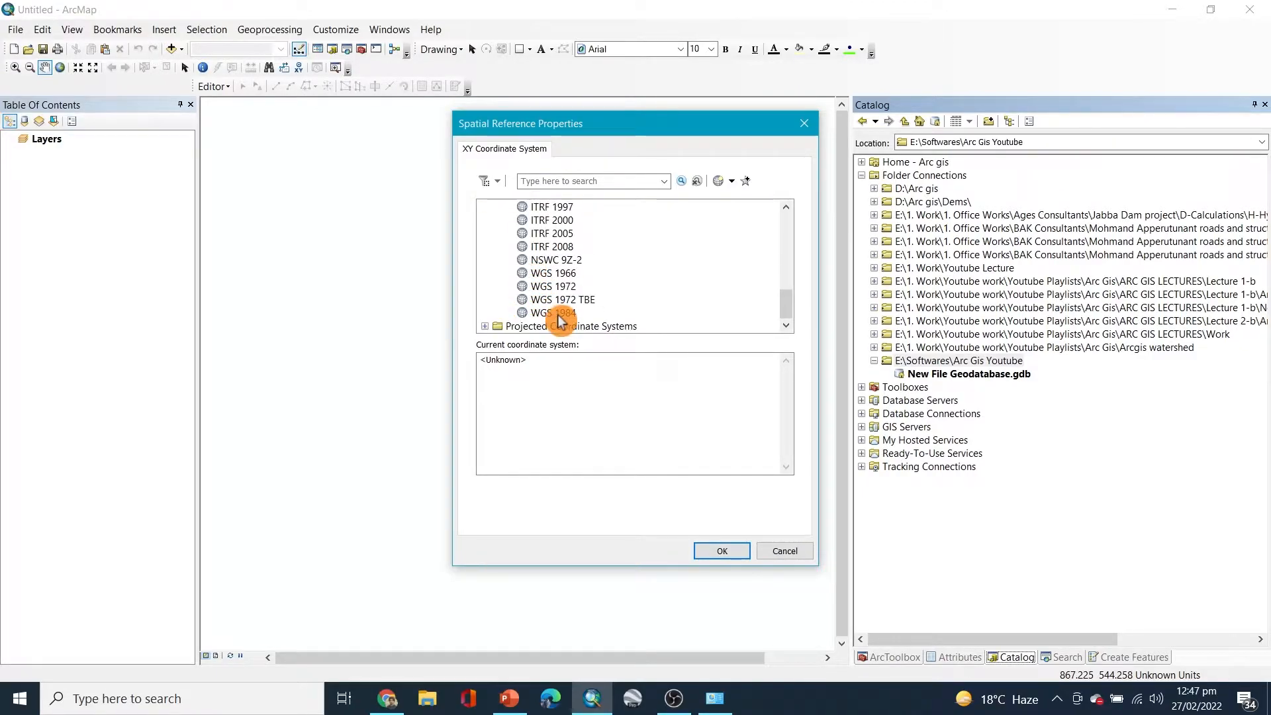
pyautogui.click(556, 312)
pyautogui.click(730, 552)
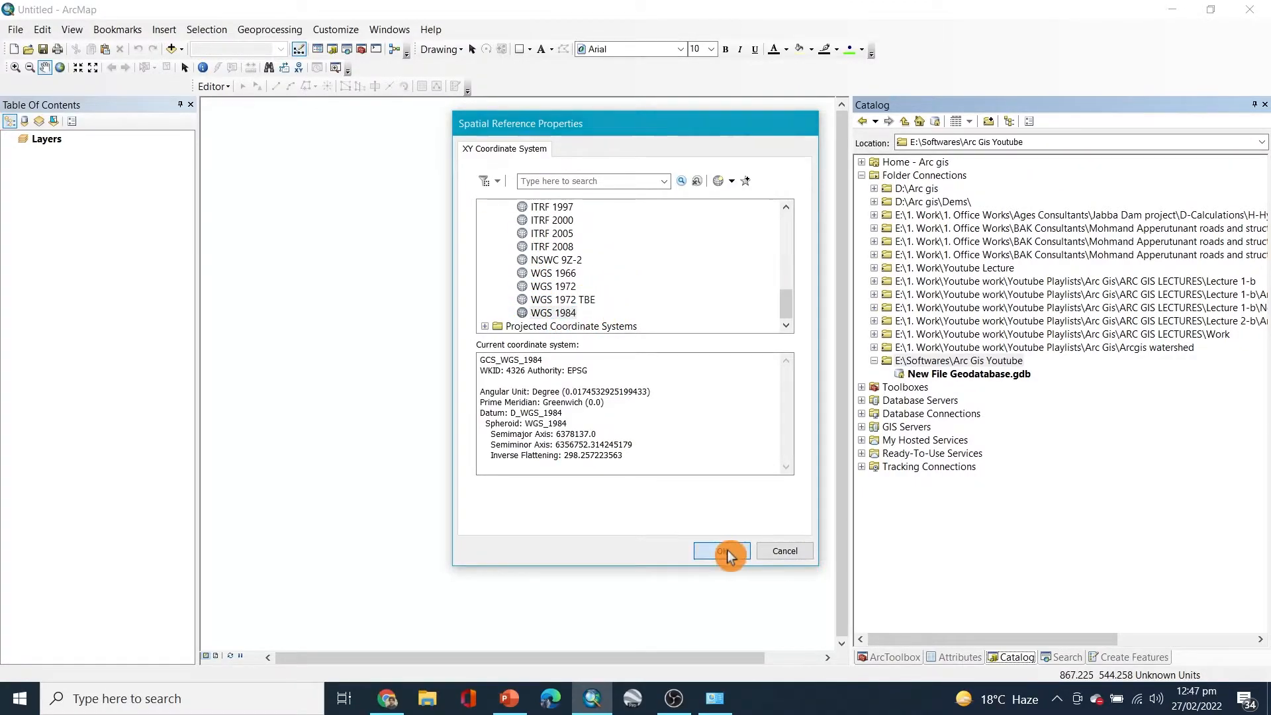
pyautogui.click(687, 497)
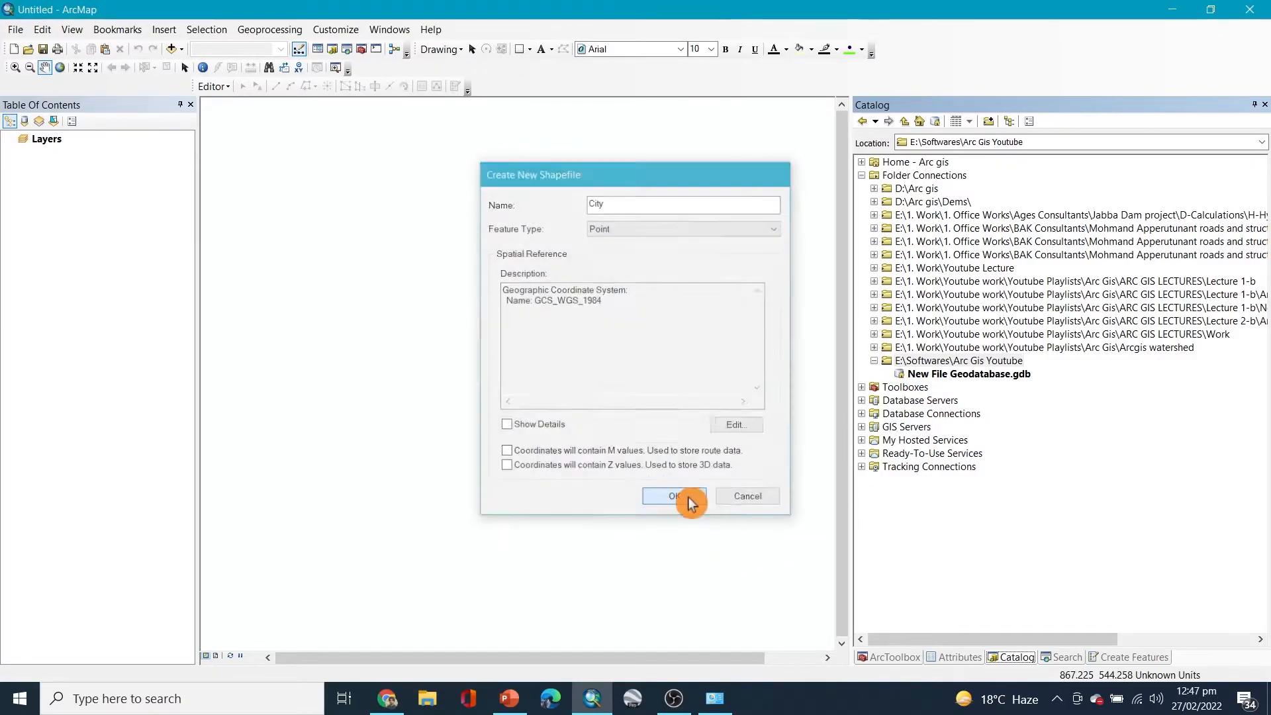
# - Start editing the City layer and place three points: one in the west, one in the upper middle and one in the southeast
pyautogui.click(74, 166)
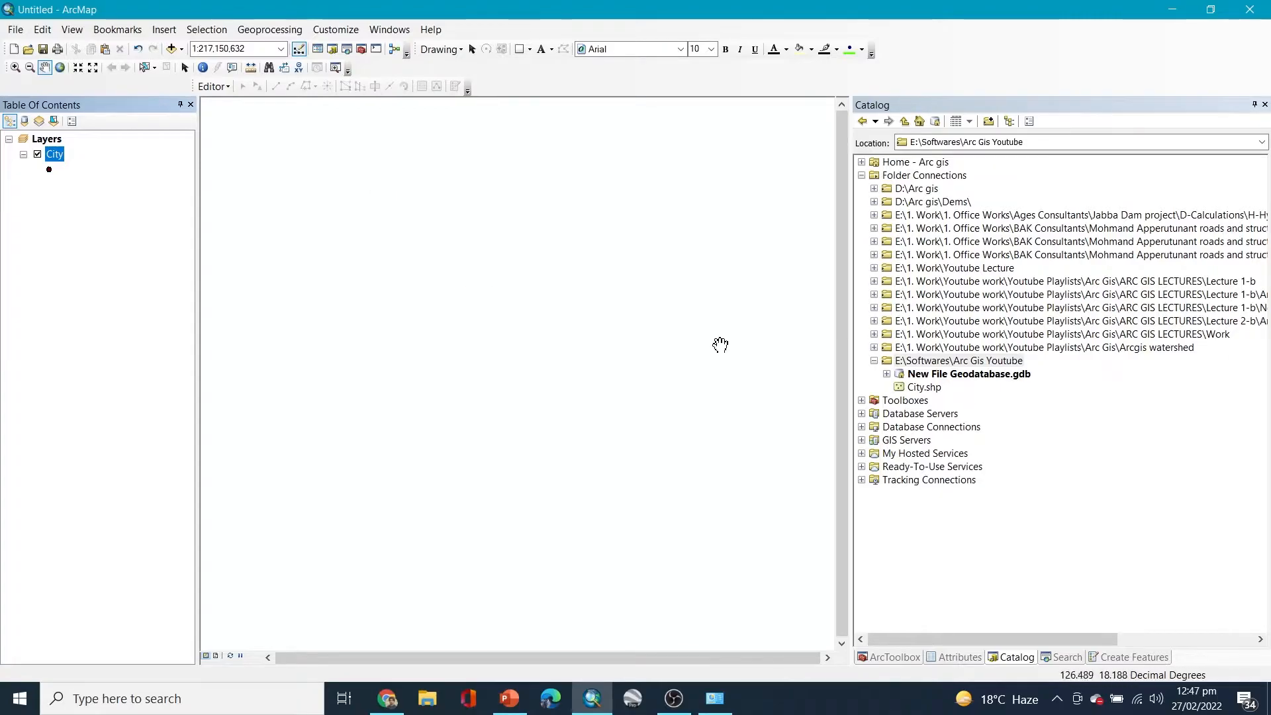
pyautogui.moveTo(850, 241); pyautogui.dragTo(953, 241)
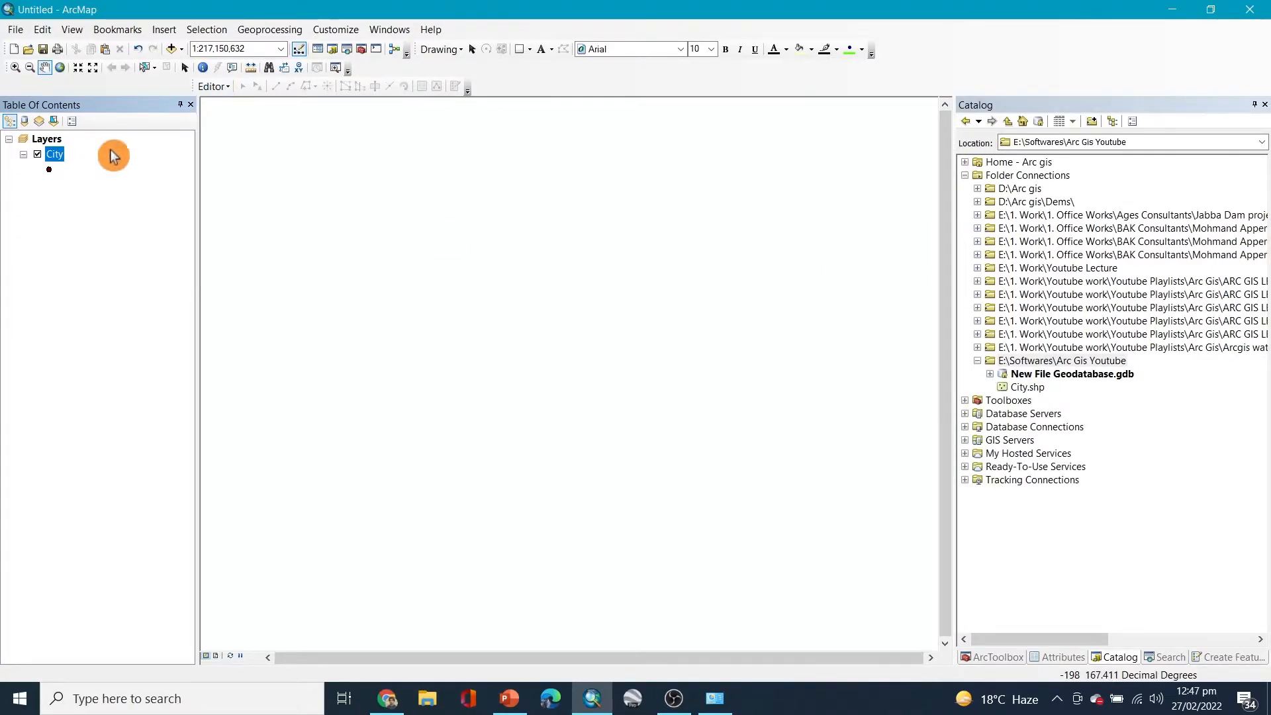
pyautogui.click(218, 91)
pyautogui.click(262, 108)
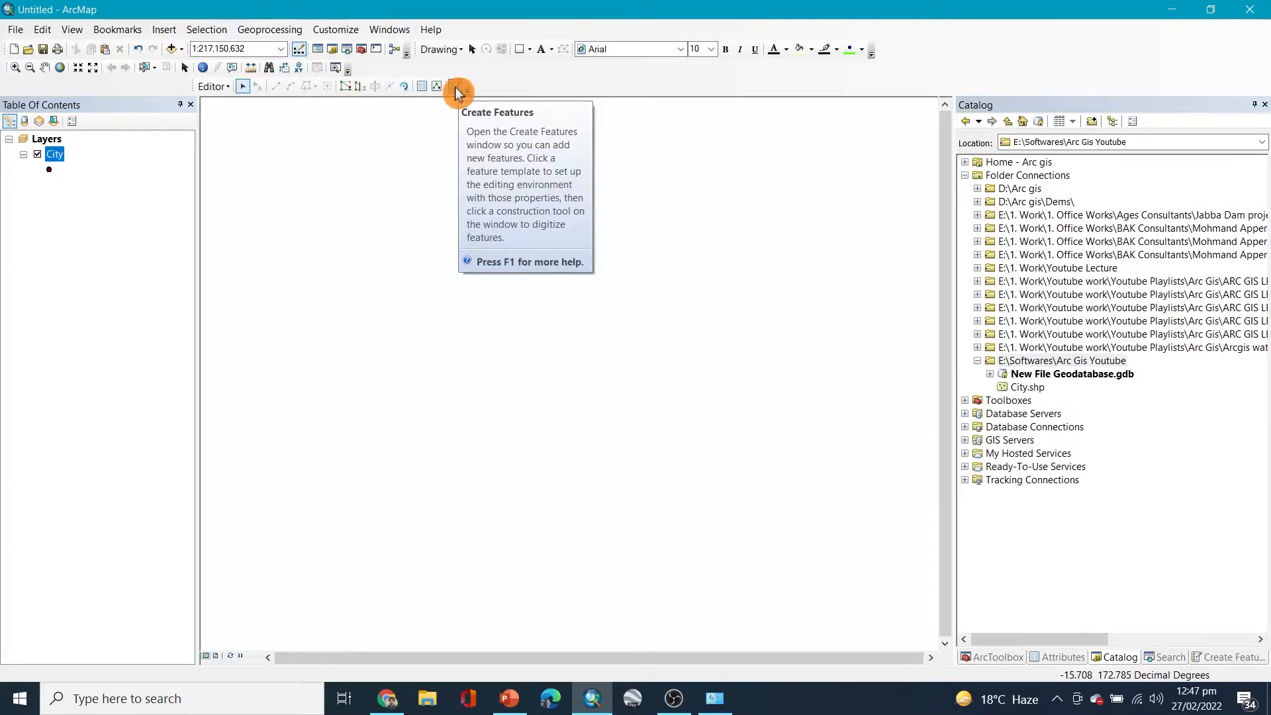
pyautogui.click(456, 91)
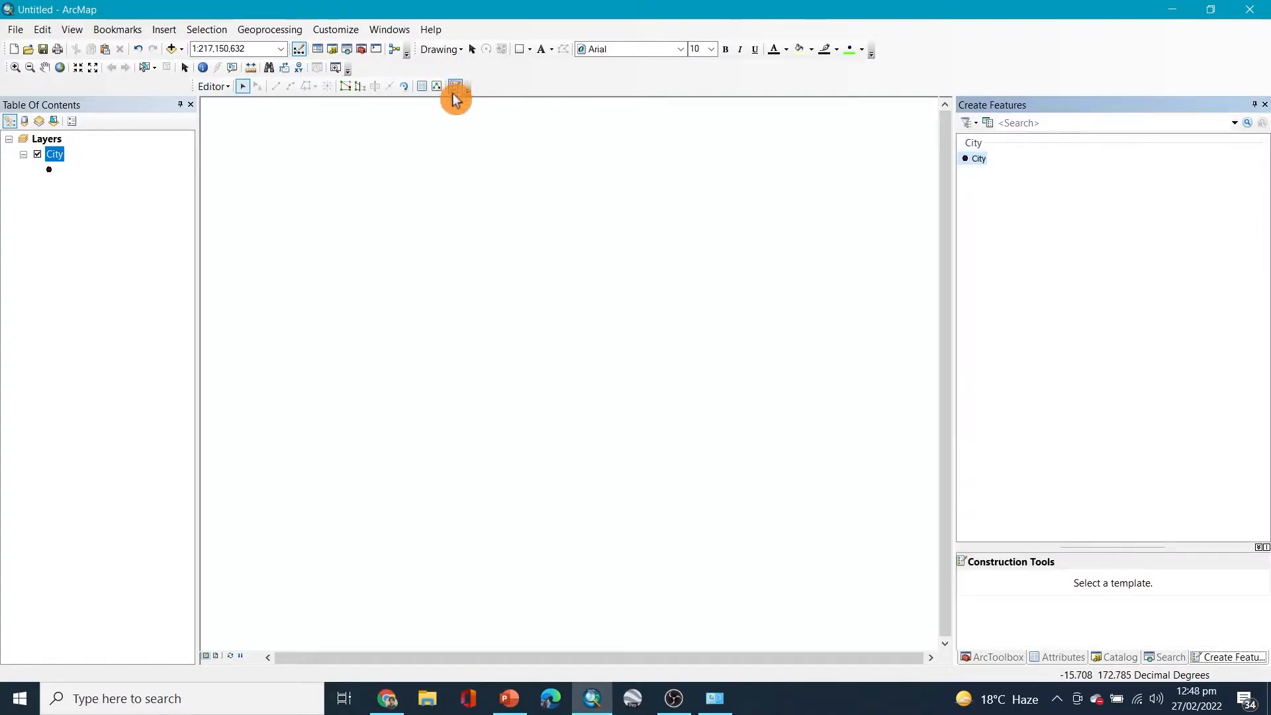
pyautogui.click(978, 161)
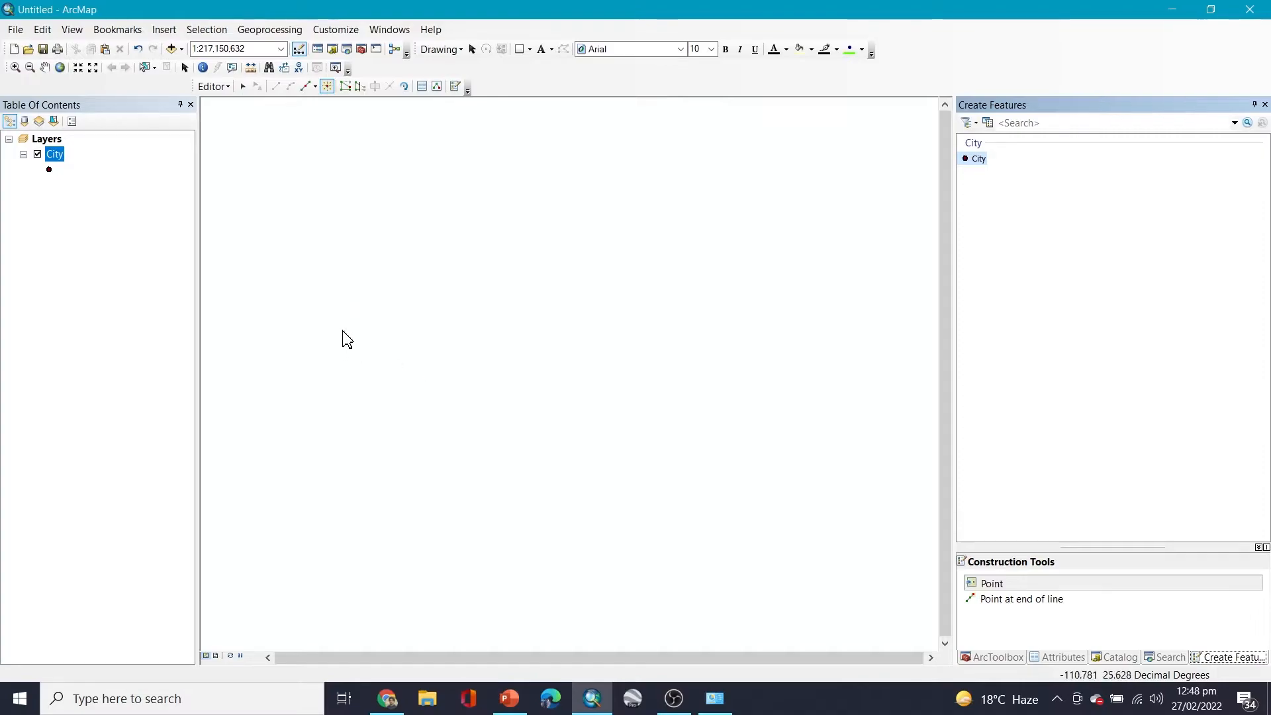
pyautogui.click(345, 297)
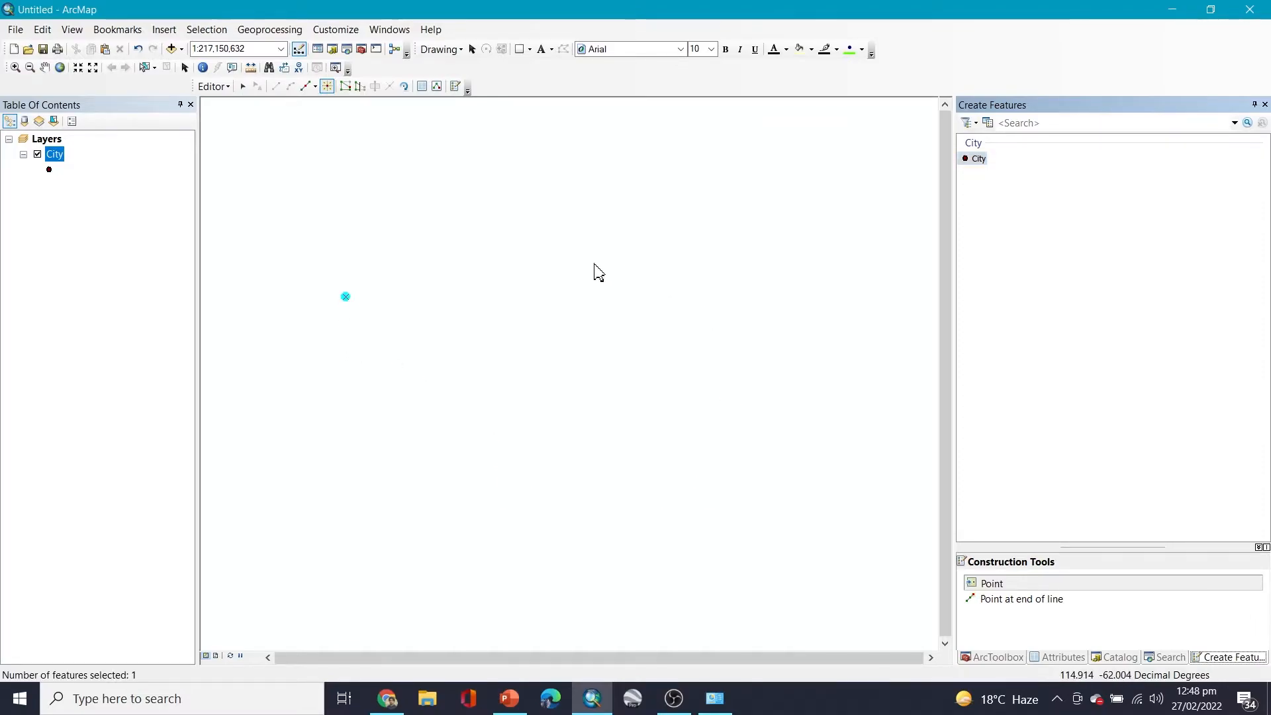
pyautogui.click(615, 193)
pyautogui.click(666, 469)
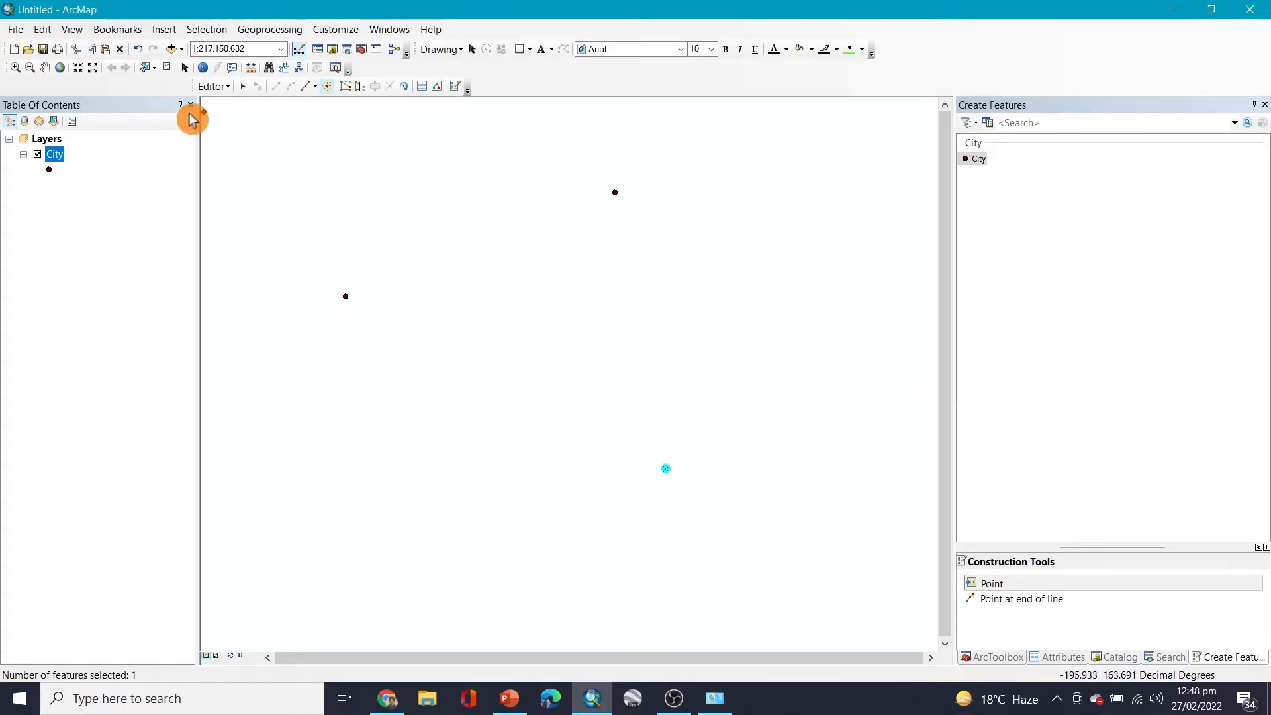
# - Save the edits to the City points and stop the editing session
pyautogui.click(220, 87)
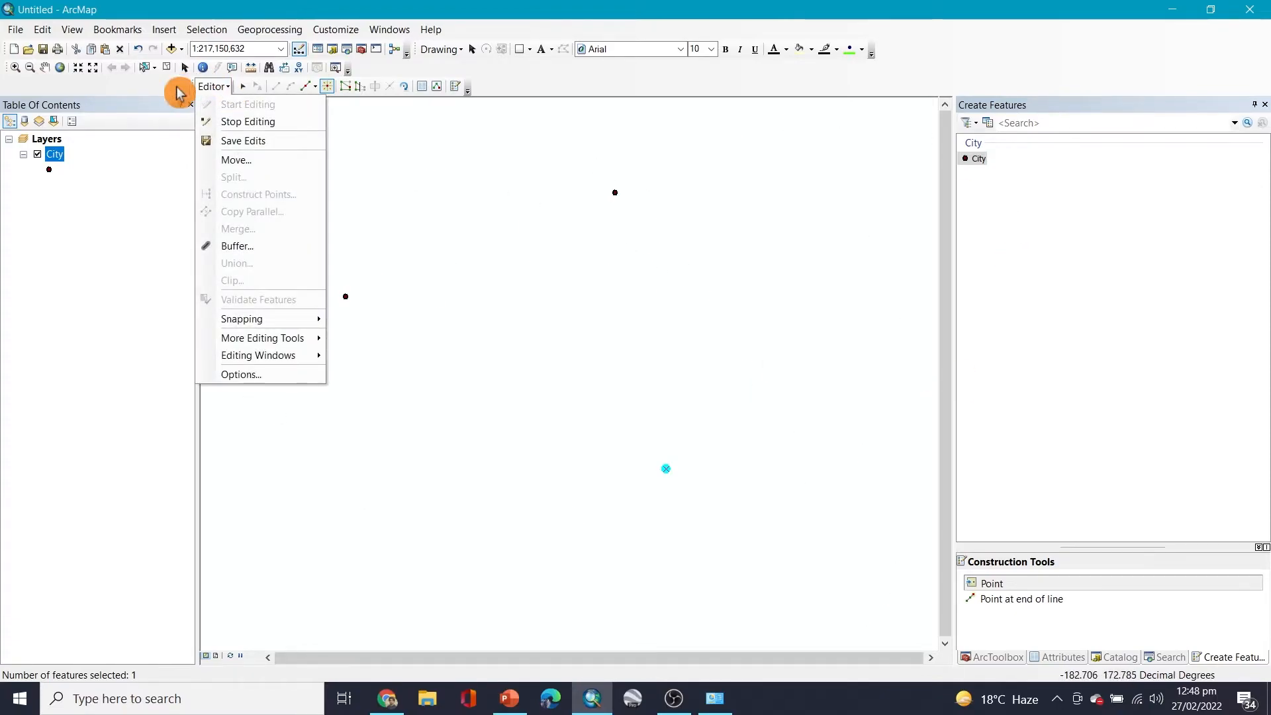
pyautogui.click(241, 141)
pyautogui.click(234, 101)
pyautogui.click(238, 122)
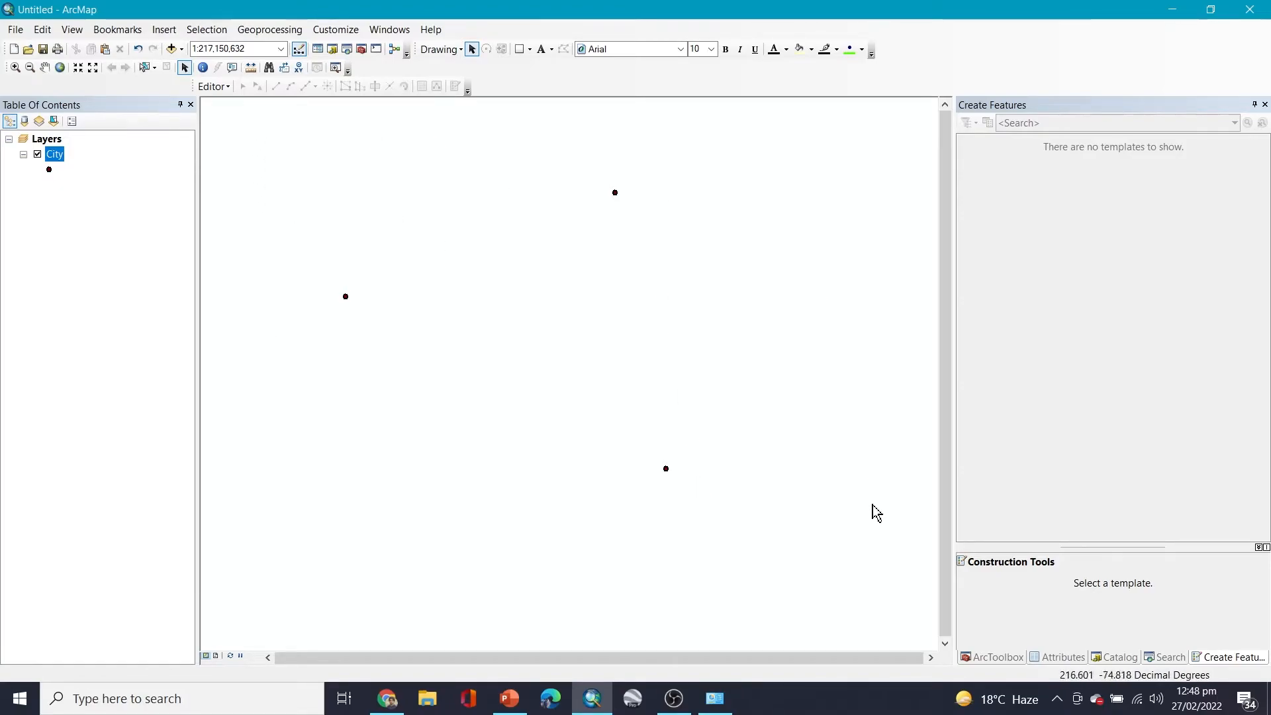
# - Start a new shapefile in the E:\Softwares\Arc Gis Youtube folder with feature type Polyline and the name Road
pyautogui.click(1125, 660)
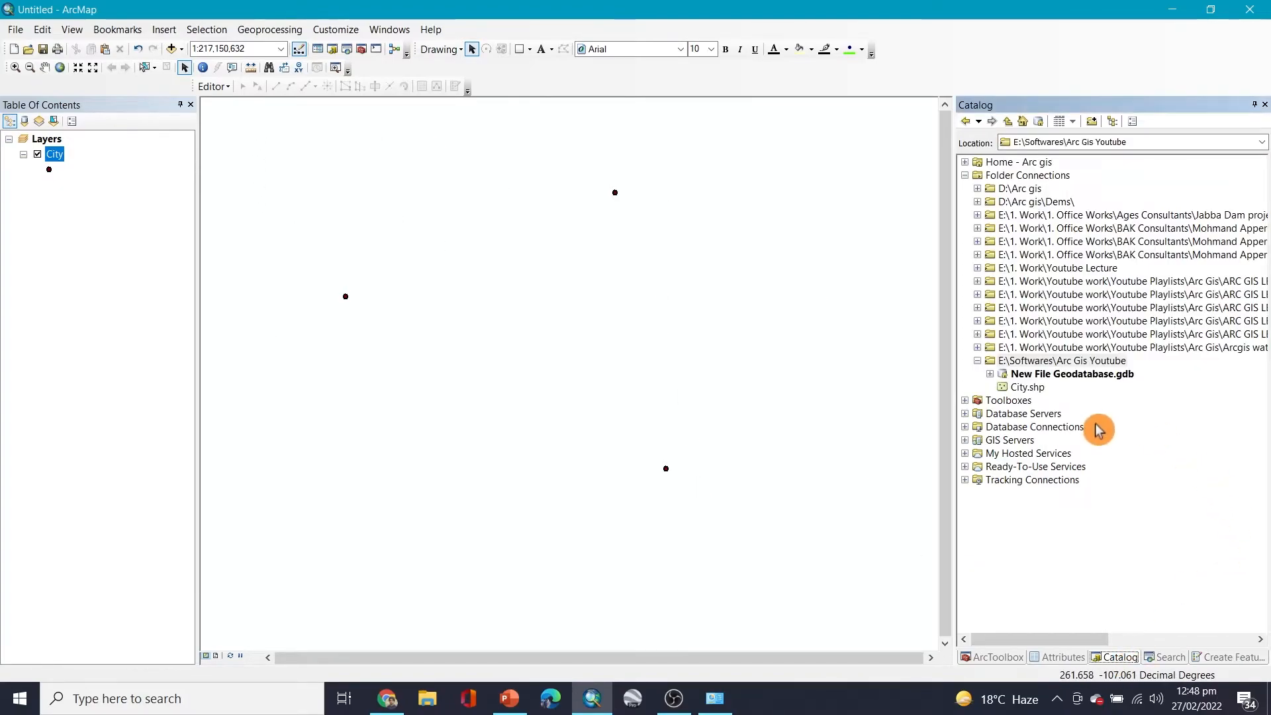
pyautogui.click(1079, 363)
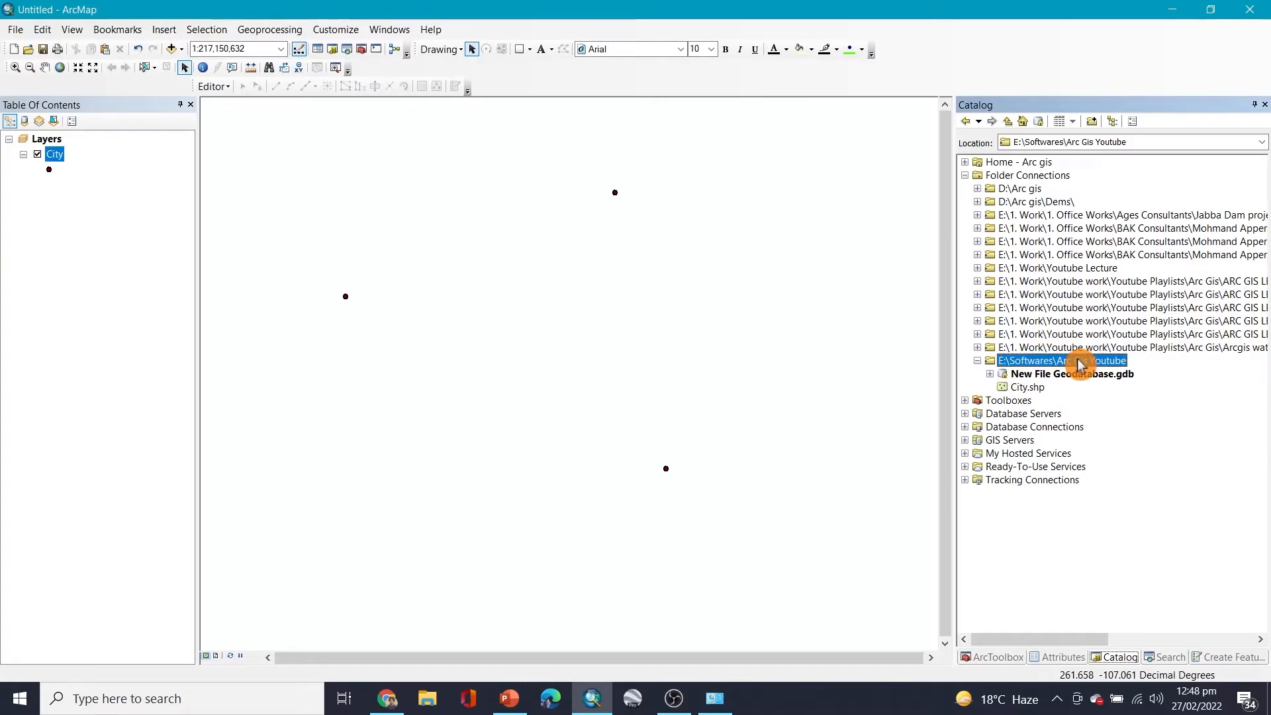
pyautogui.rightClick(1080, 363)
pyautogui.moveTo(1129, 462)
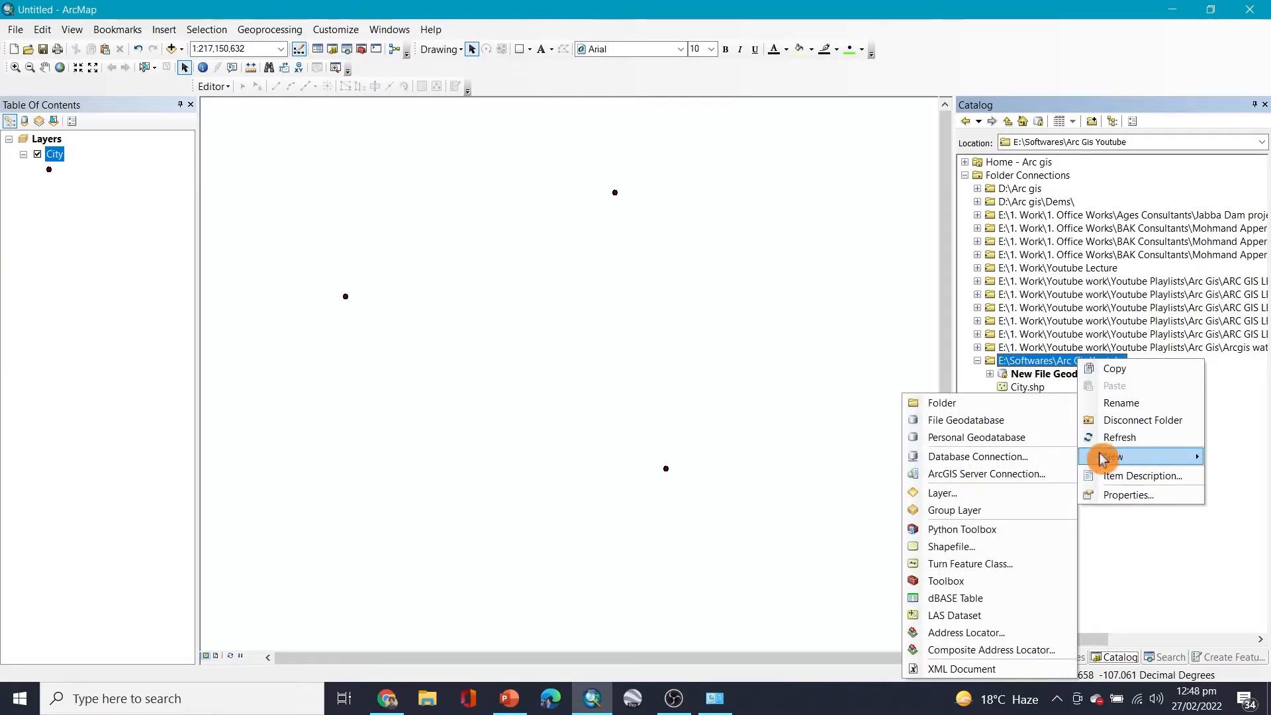
pyautogui.click(963, 547)
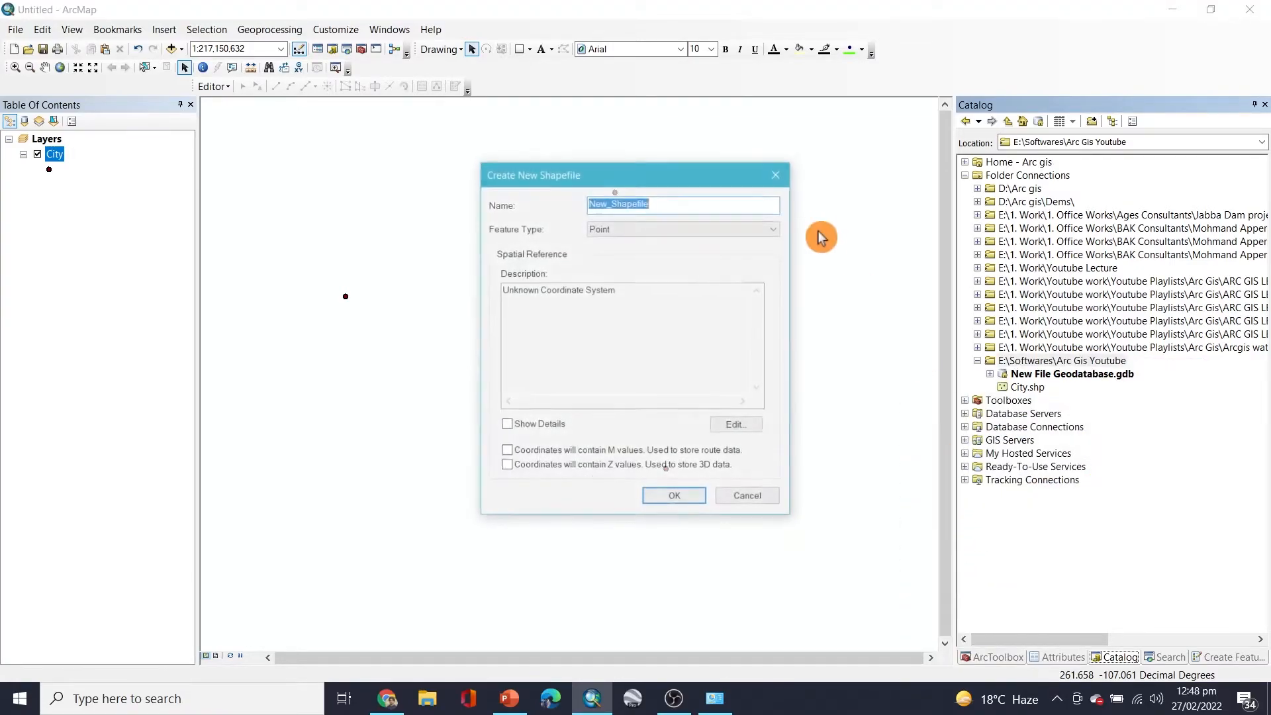
pyautogui.click(706, 232)
pyautogui.click(635, 258)
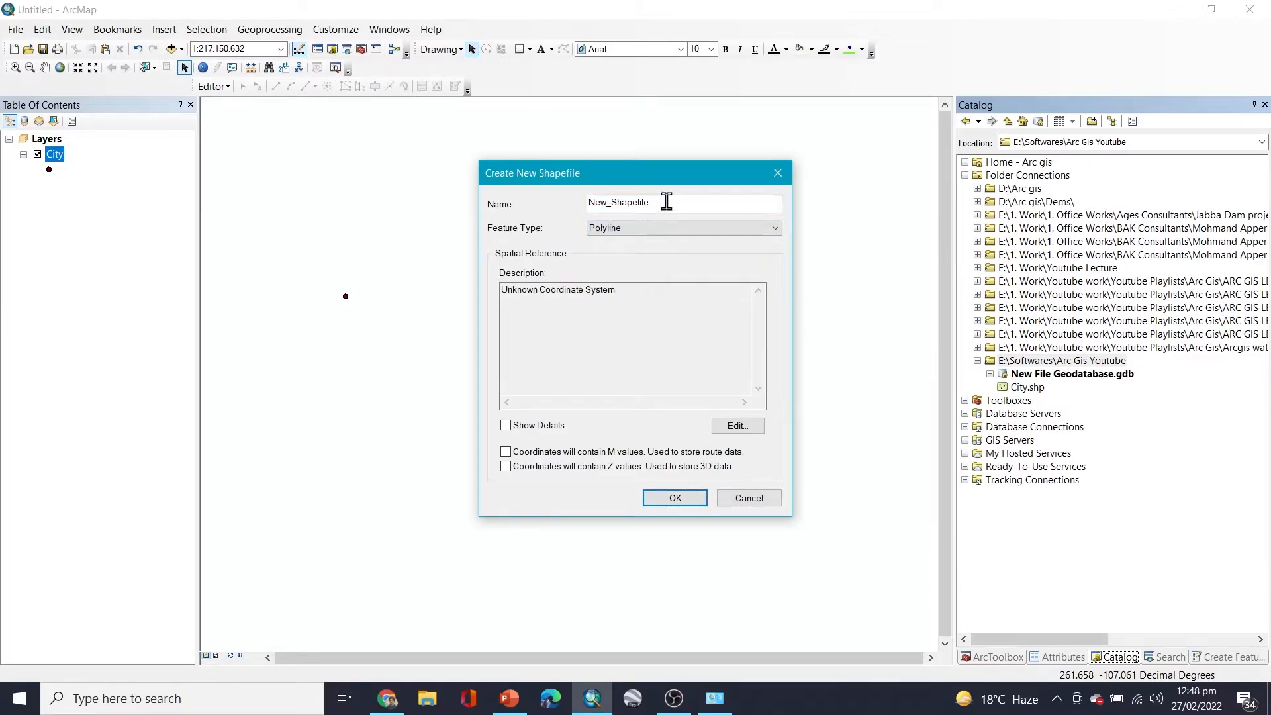
pyautogui.moveTo(667, 201); pyautogui.dragTo(526, 193)
pyautogui.write('R')
# - Open the spatial reference settings for the Road shapefile and examine the World geographic coordinate systems
pyautogui.click(742, 426)
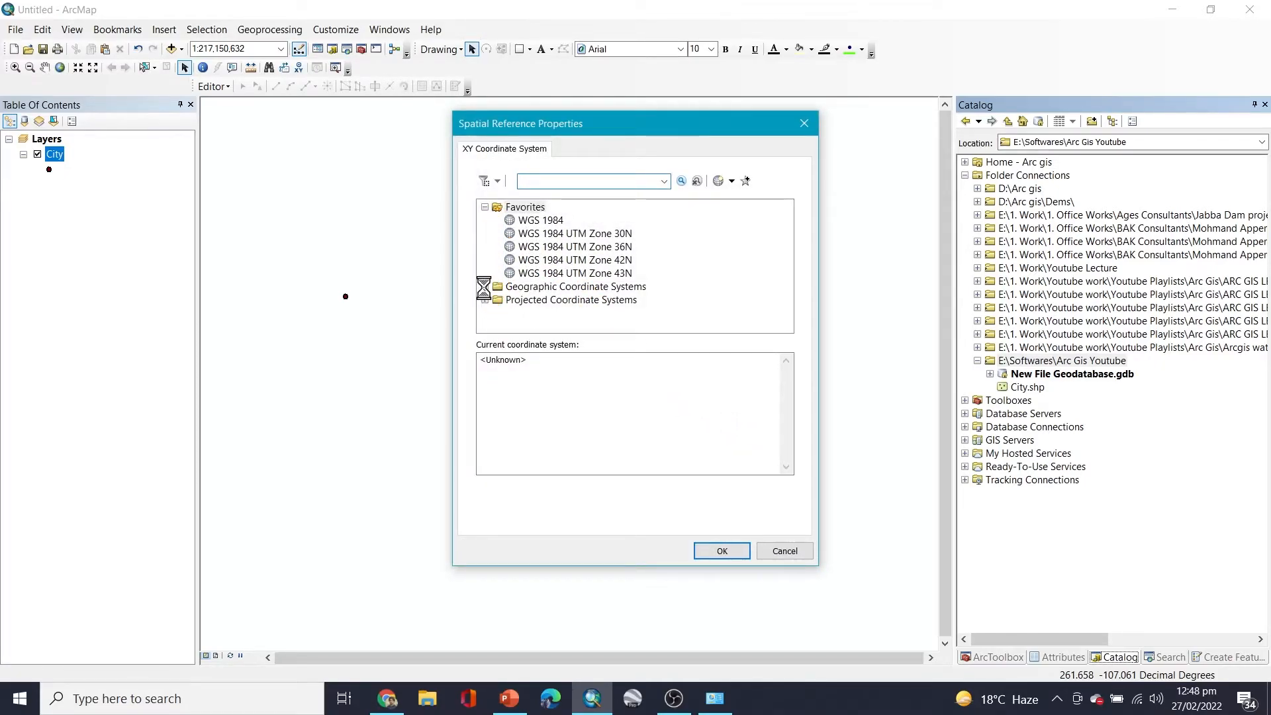
pyautogui.click(485, 286)
pyautogui.scroll(-3, 545, 241)
pyautogui.click(498, 313)
pyautogui.scroll(-4, 529, 268)
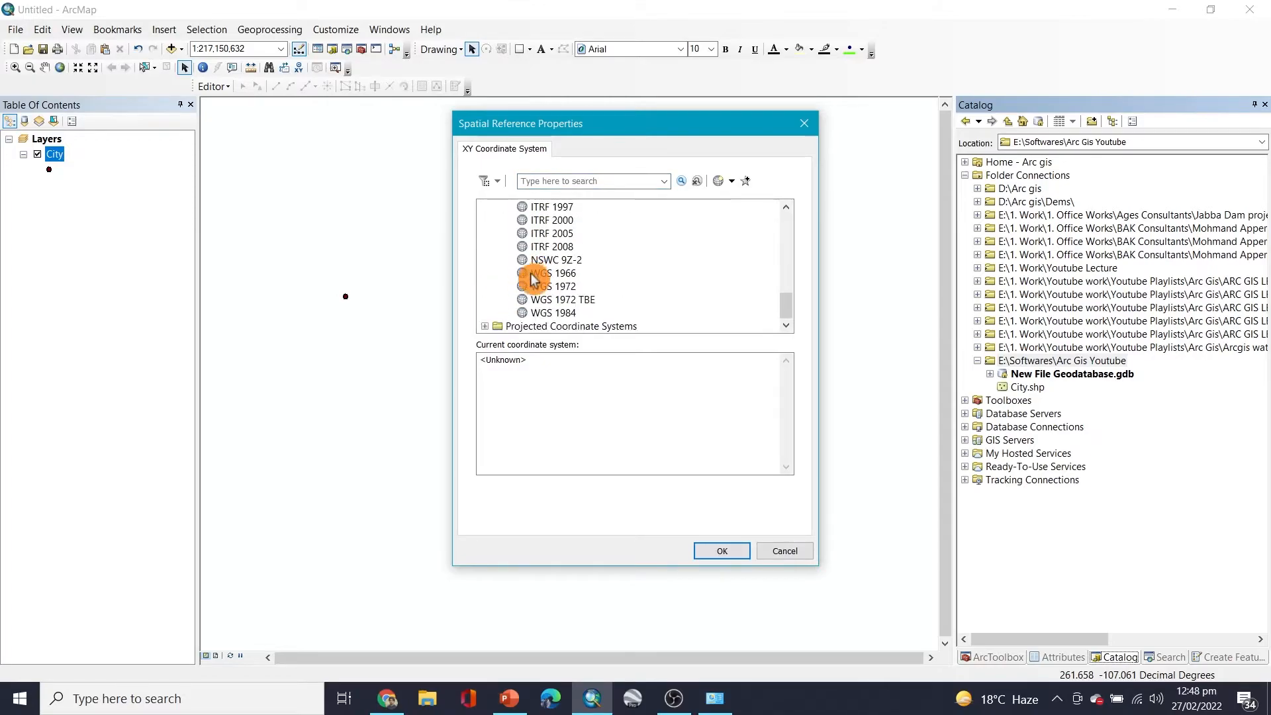
pyautogui.scroll(5, 561, 307)
pyautogui.click(497, 285)
pyautogui.scroll(5, 507, 275)
pyautogui.click(485, 287)
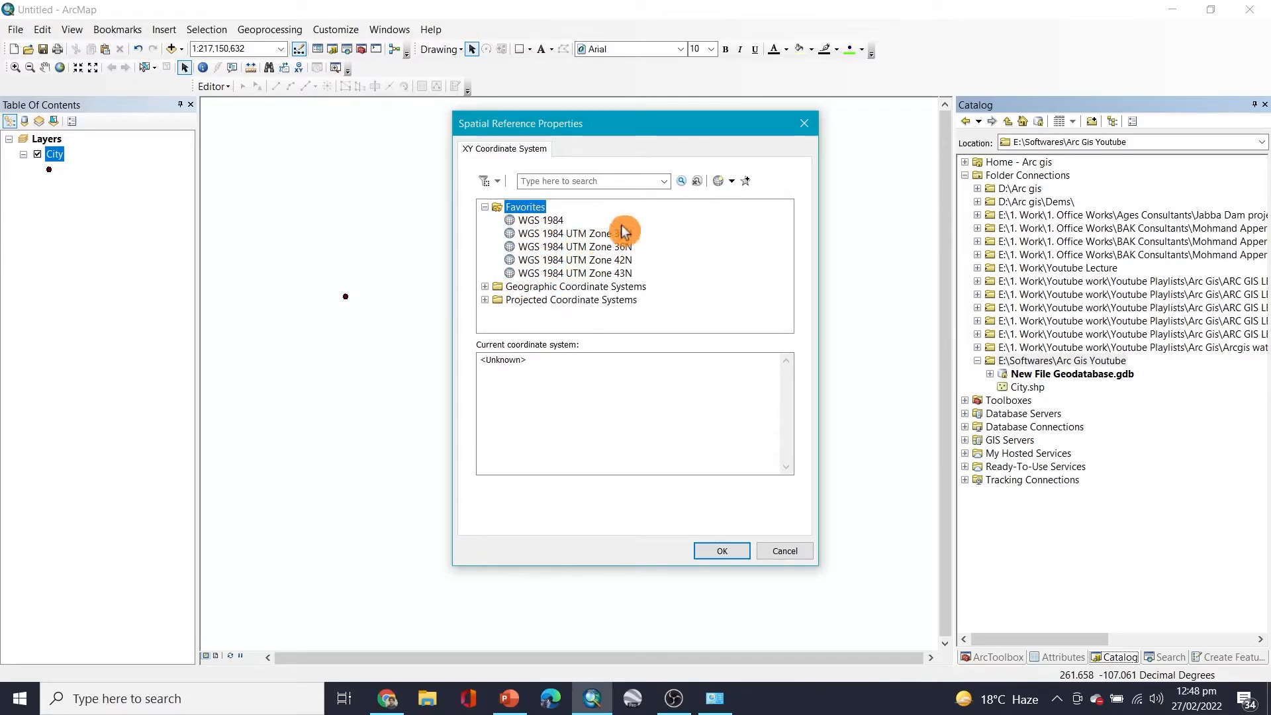
# - Remove WGS 1984 from the favorite coordinate systems
pyautogui.click(546, 221)
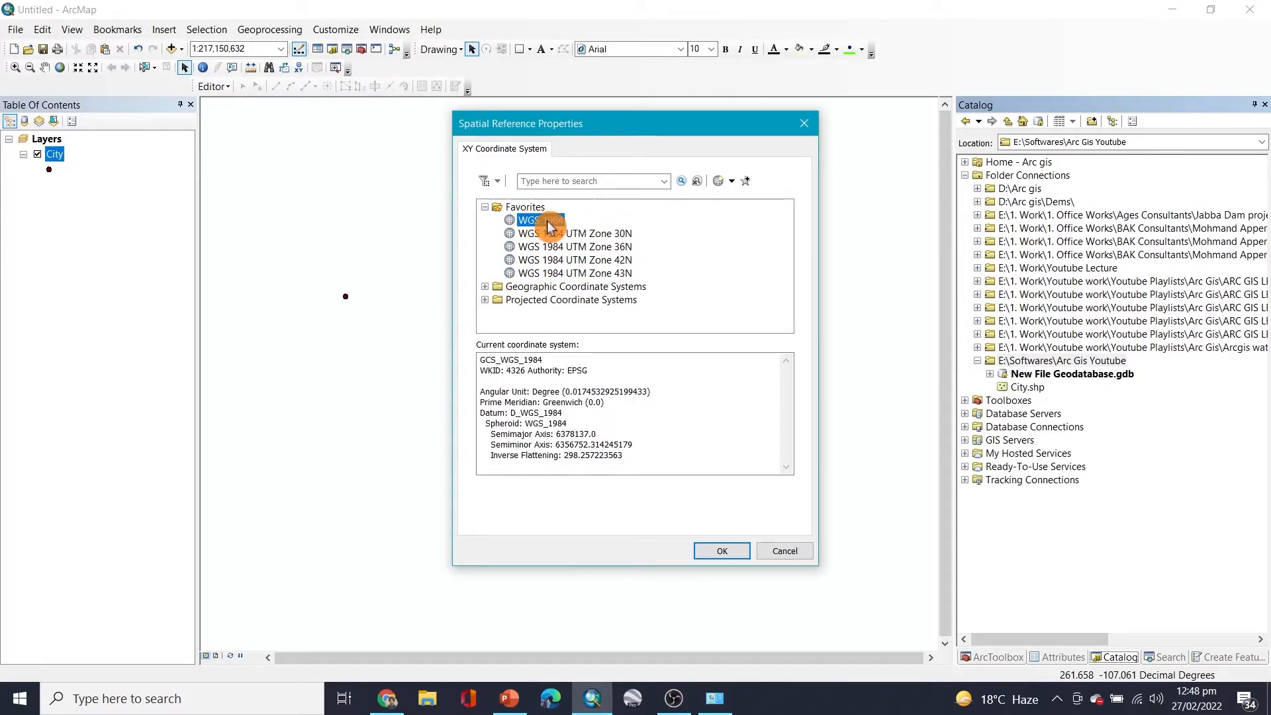
pyautogui.rightClick(549, 224)
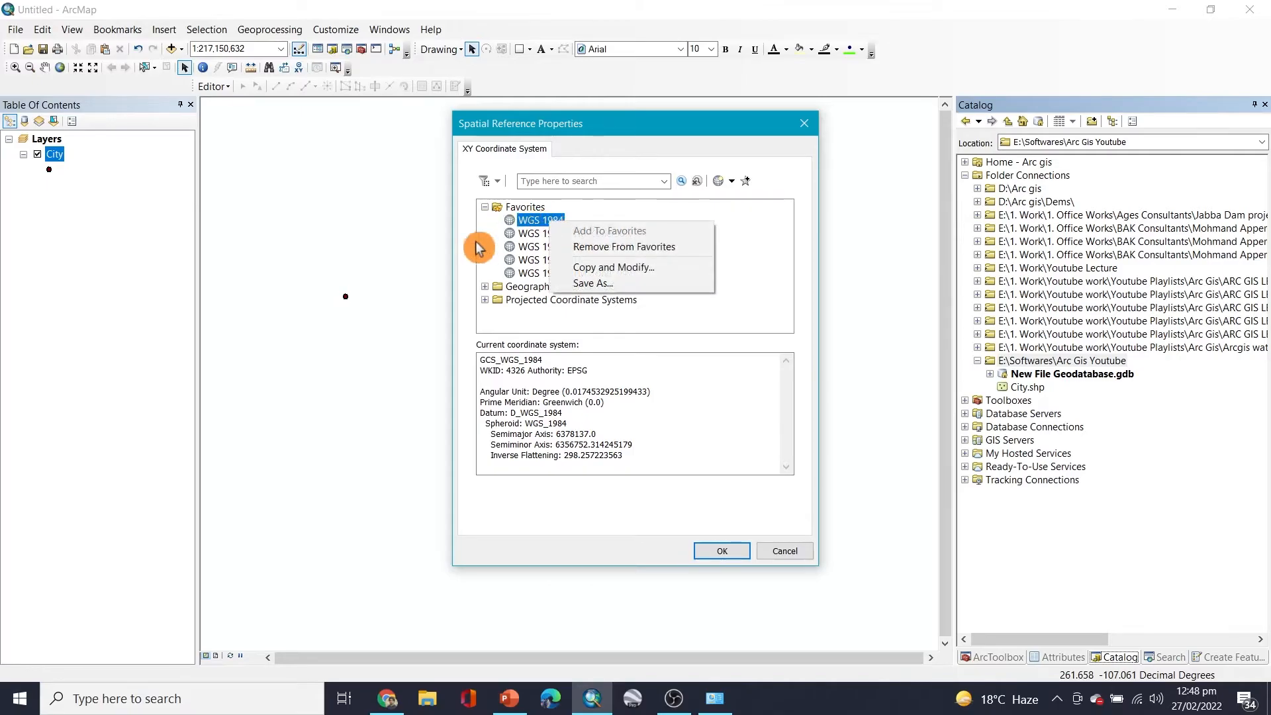
pyautogui.click(775, 278)
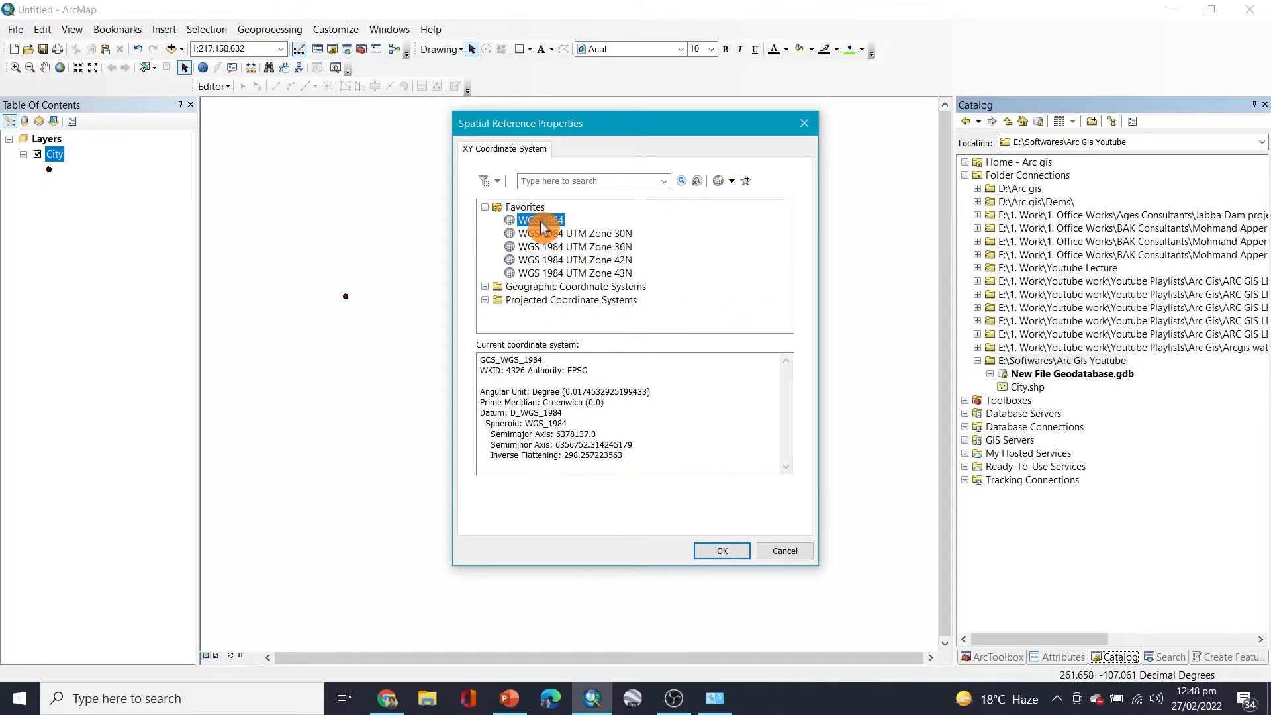
pyautogui.rightClick(542, 224)
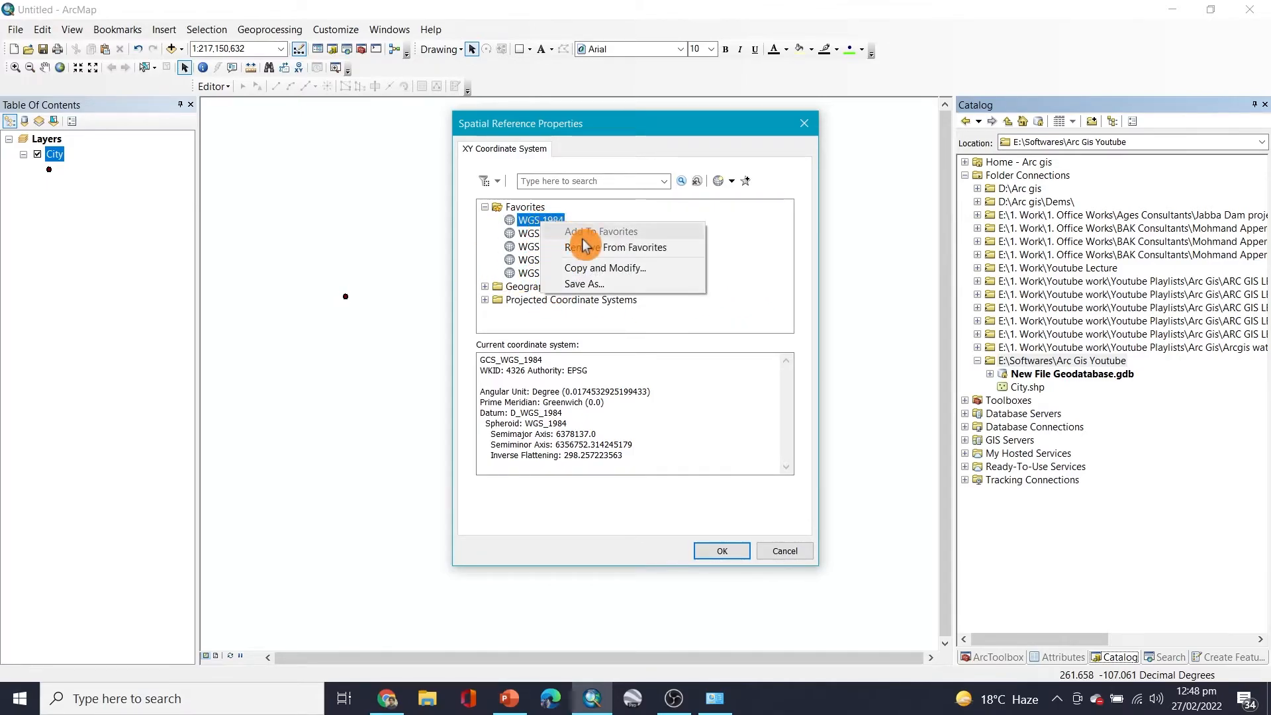
pyautogui.click(646, 249)
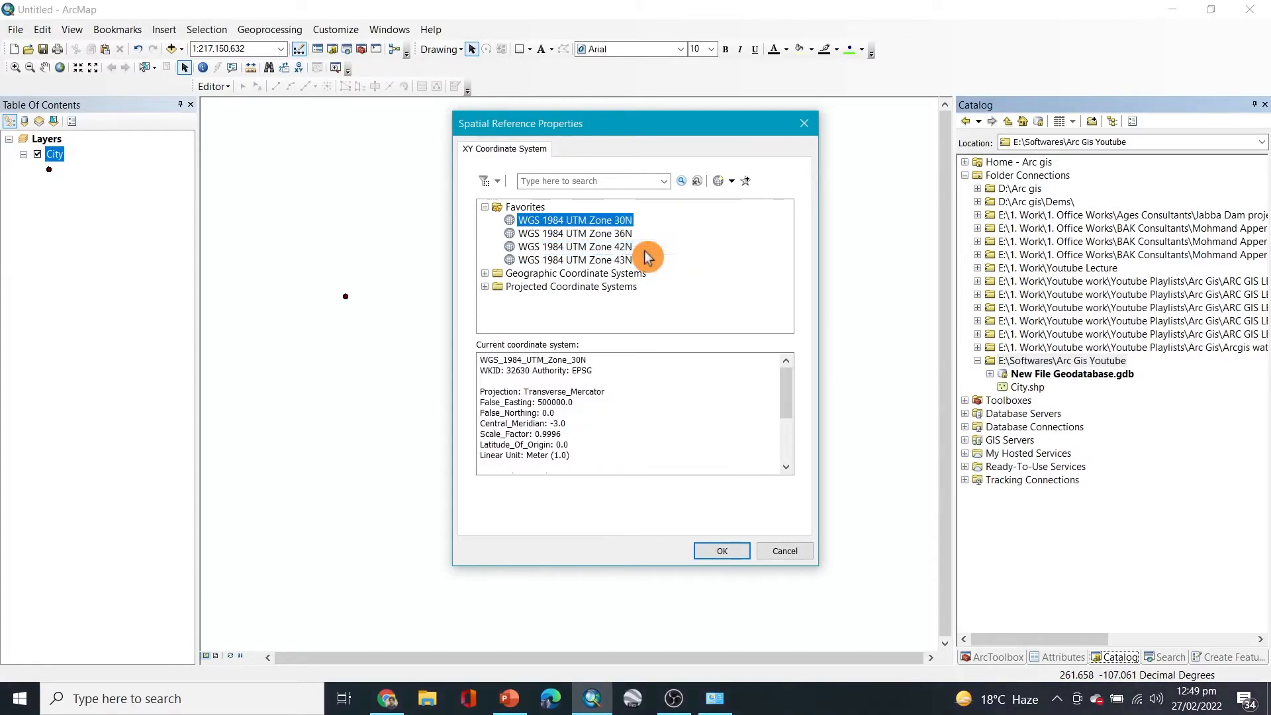
# - Select WGS 1984 among the World geographic coordinate systems and add it to the favorites
pyautogui.click(487, 208)
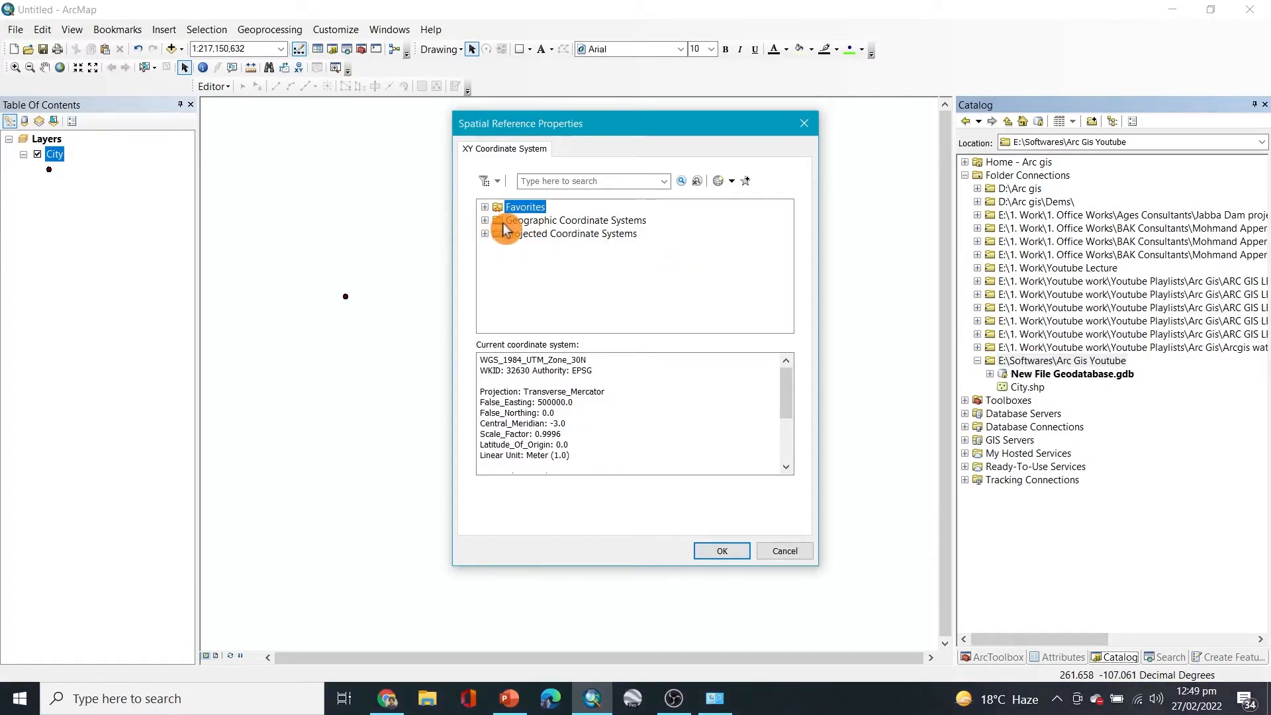
pyautogui.click(508, 221)
pyautogui.click(485, 221)
pyautogui.scroll(-3, 590, 232)
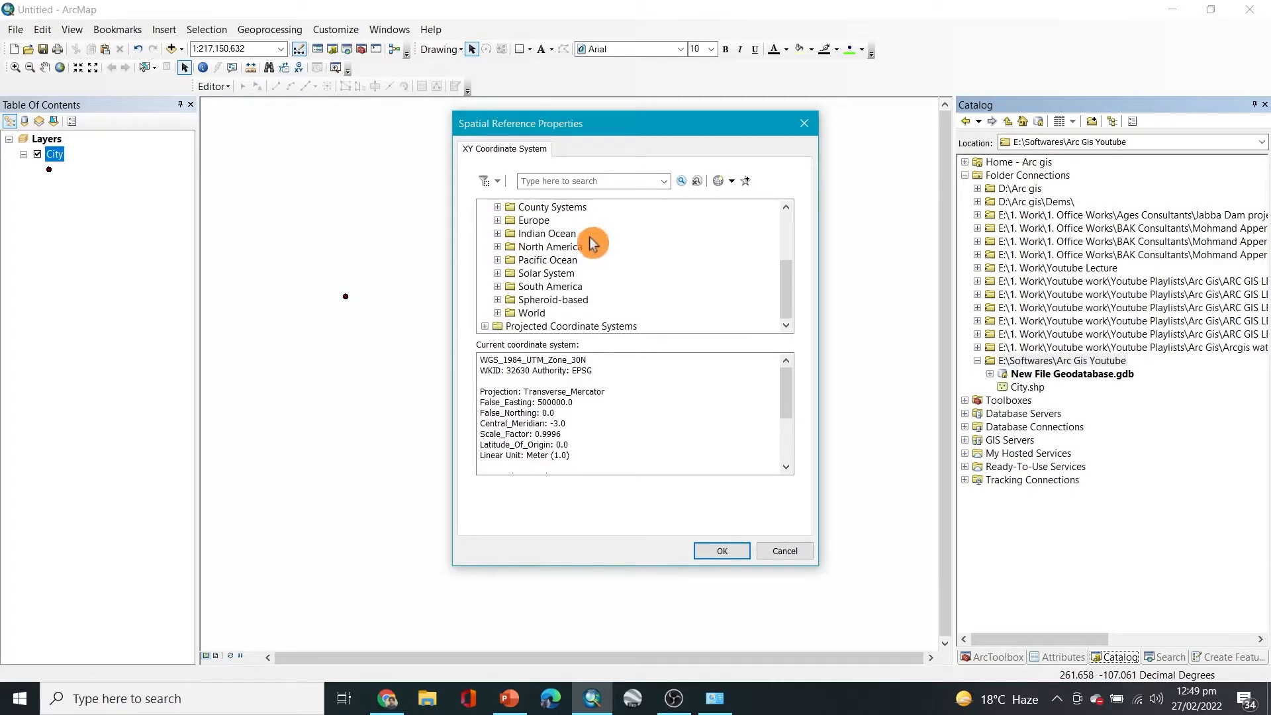
pyautogui.click(539, 314)
pyautogui.click(497, 312)
pyautogui.scroll(-3, 542, 298)
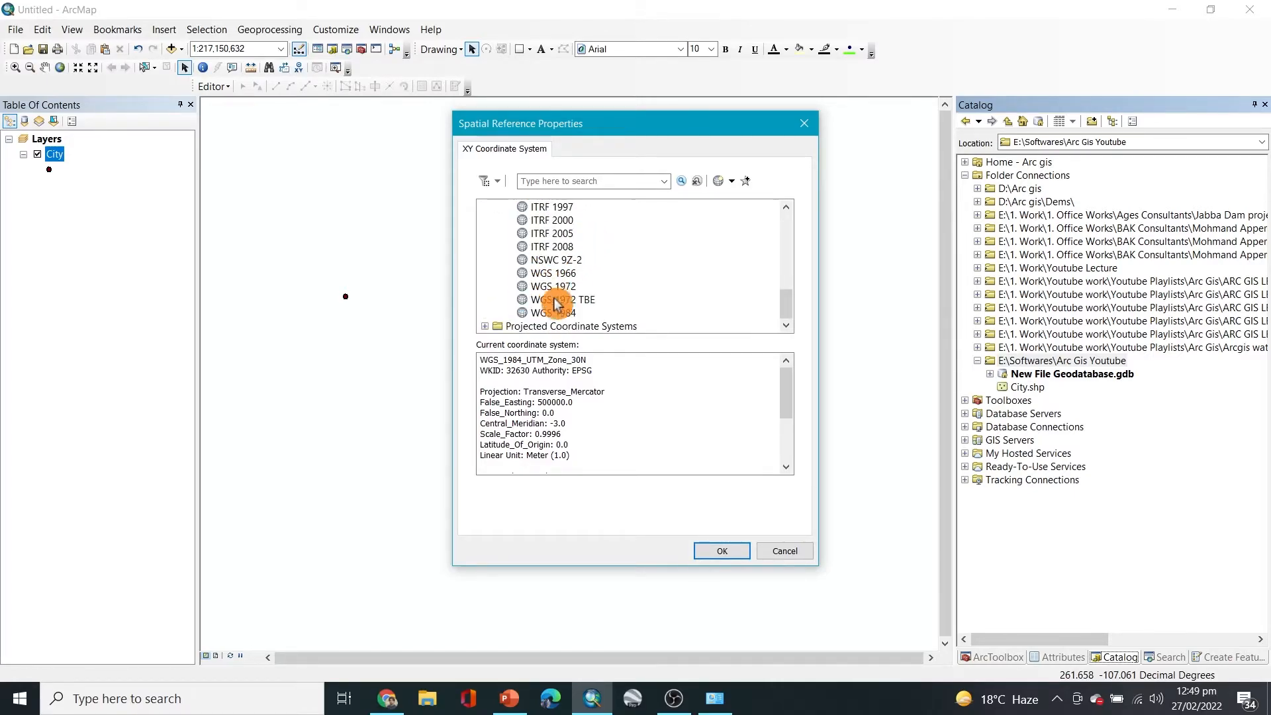
pyautogui.click(553, 312)
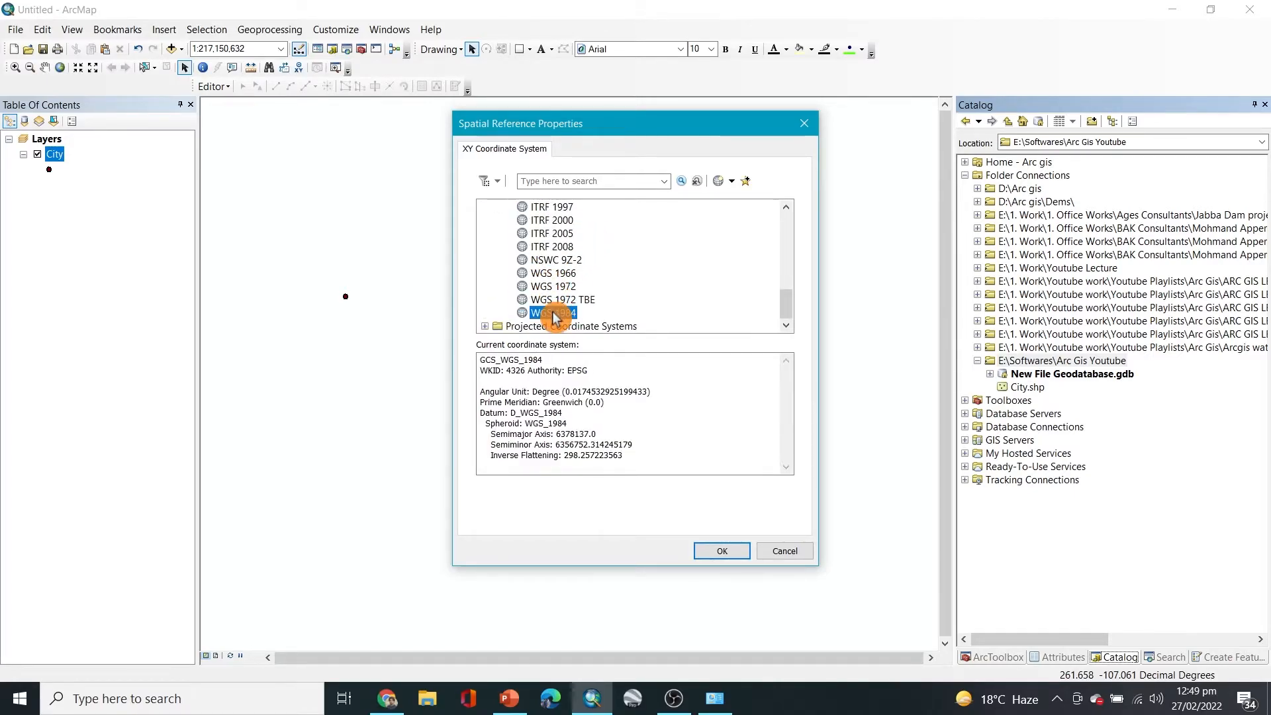
pyautogui.click(746, 184)
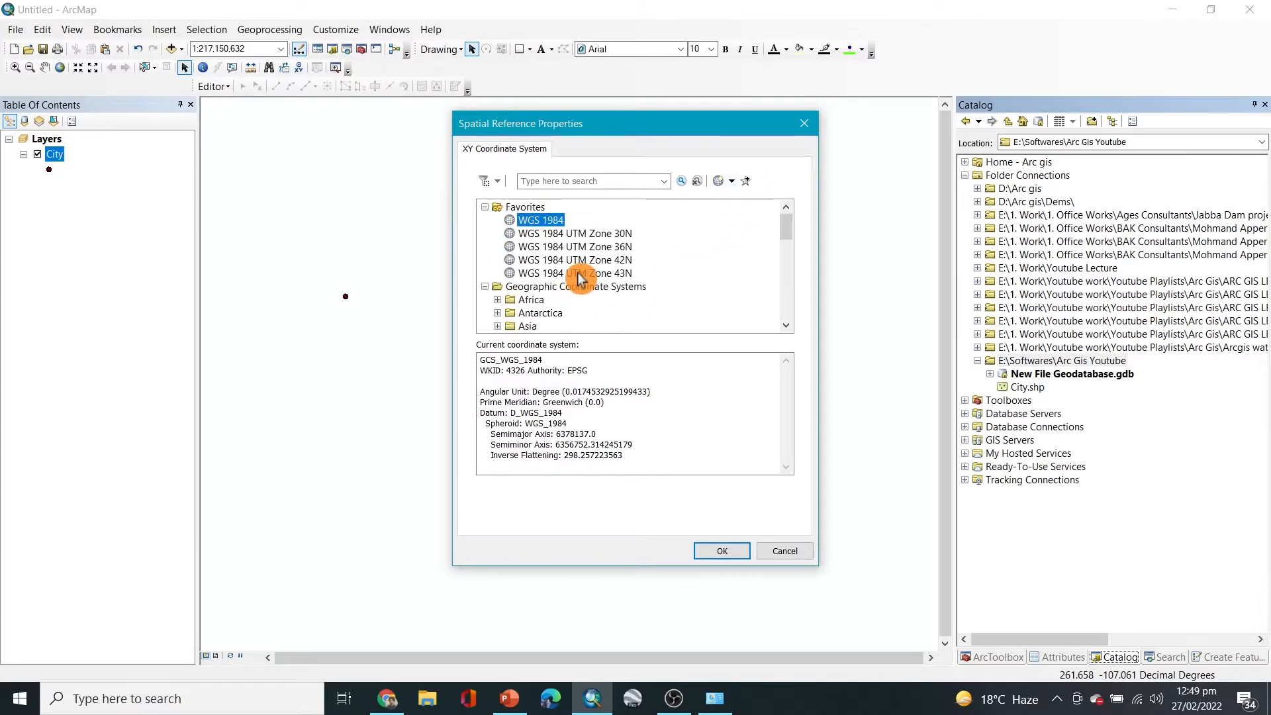
# - Apply WGS 1984 as the coordinate system of the Road shapefile and create it
pyautogui.click(485, 287)
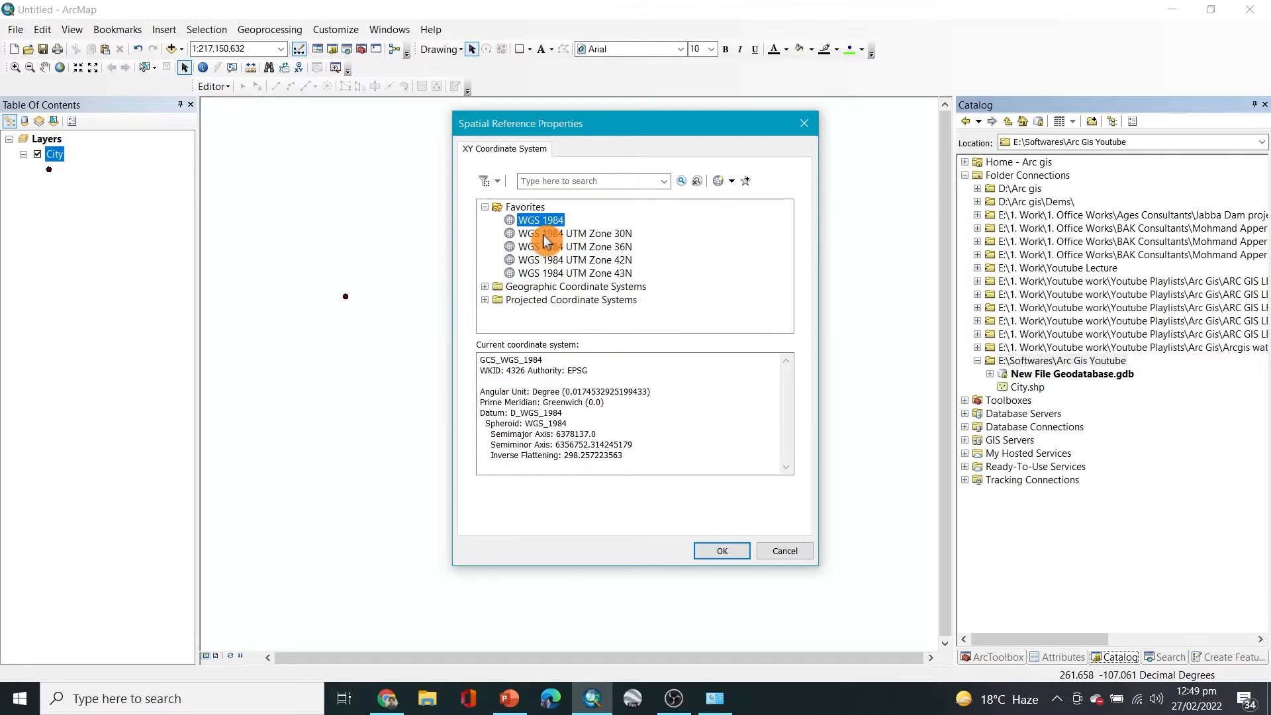
pyautogui.click(720, 550)
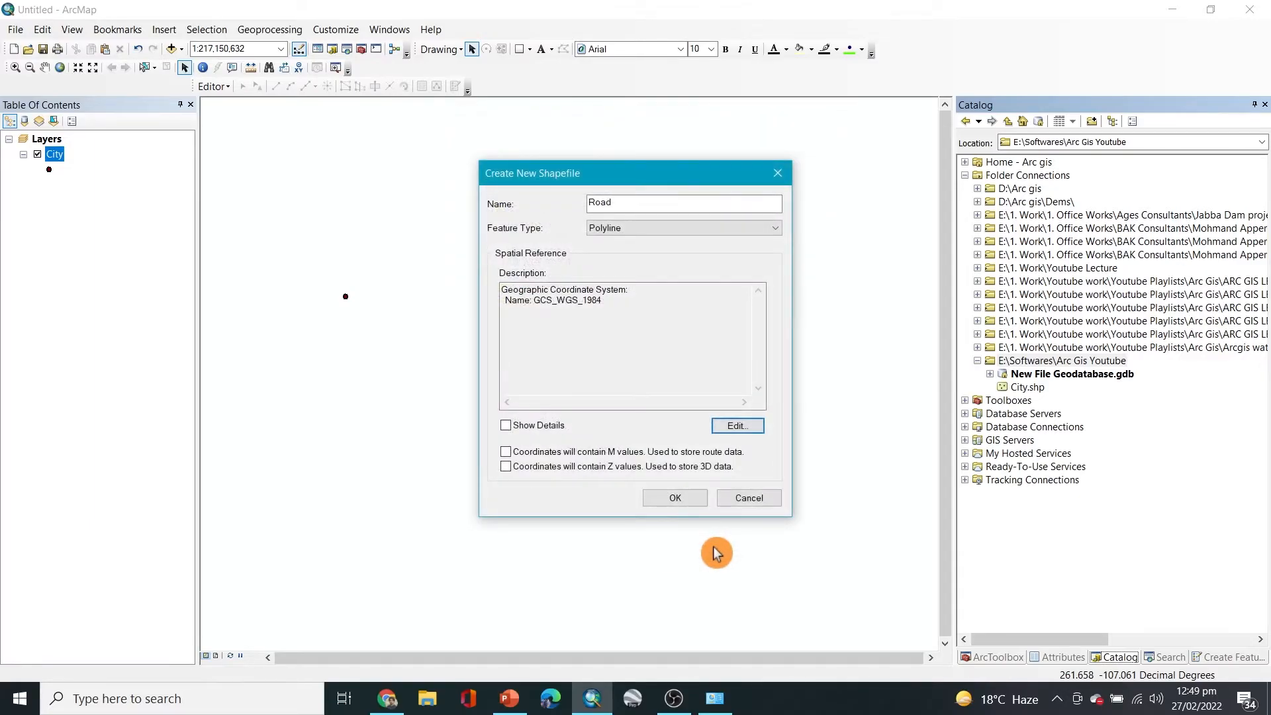
pyautogui.click(673, 497)
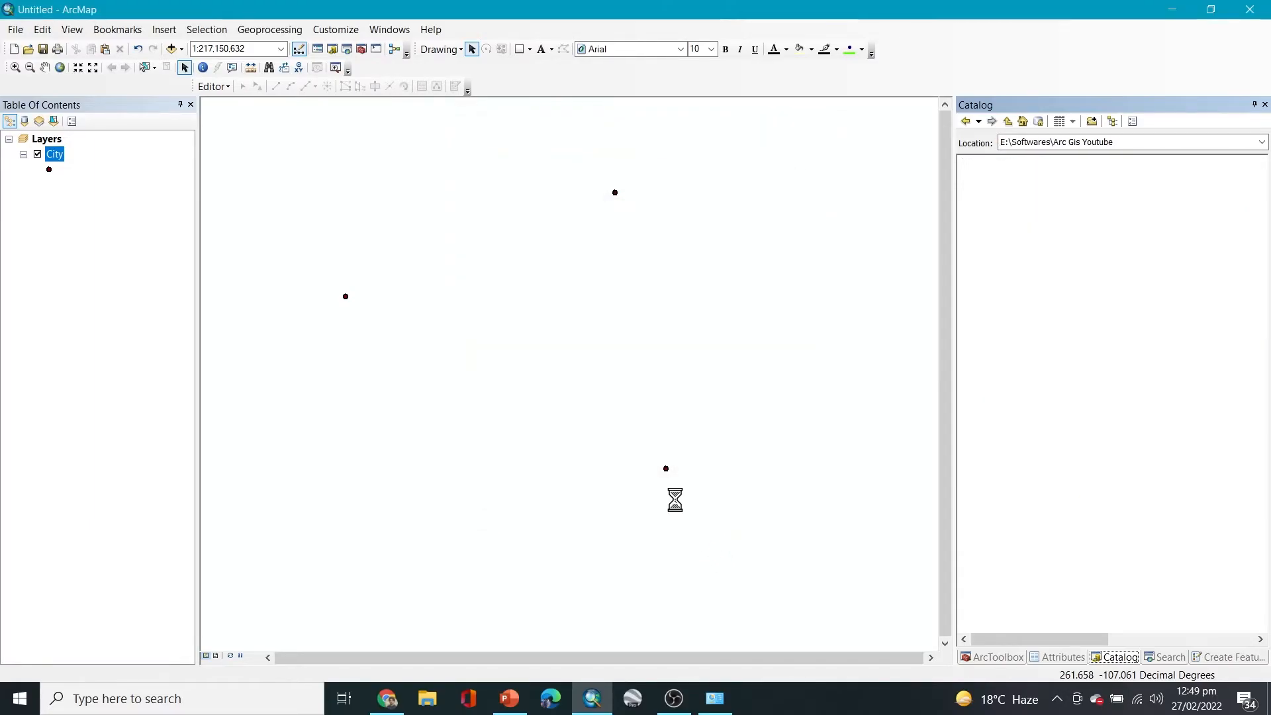
# - Start an edit session and draw a Road line connecting the three City points from west to east, finishing at the southernmost point
pyautogui.click(219, 89)
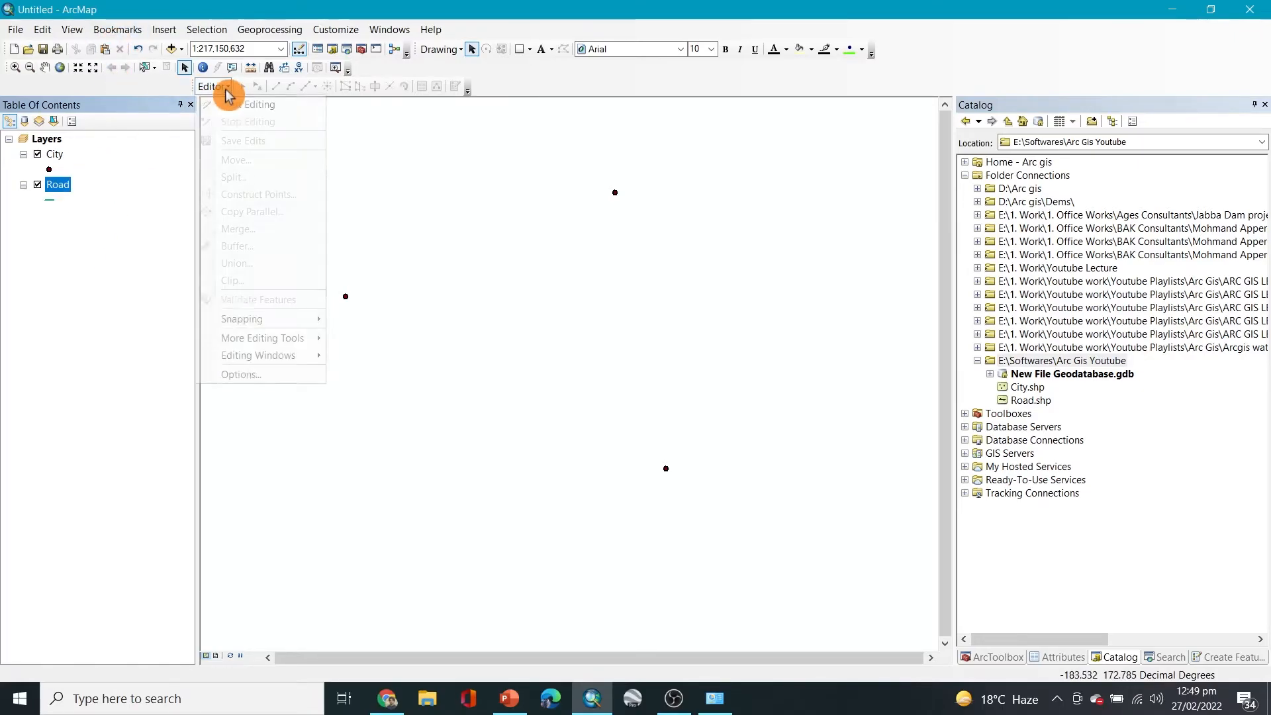
pyautogui.click(233, 106)
pyautogui.click(455, 87)
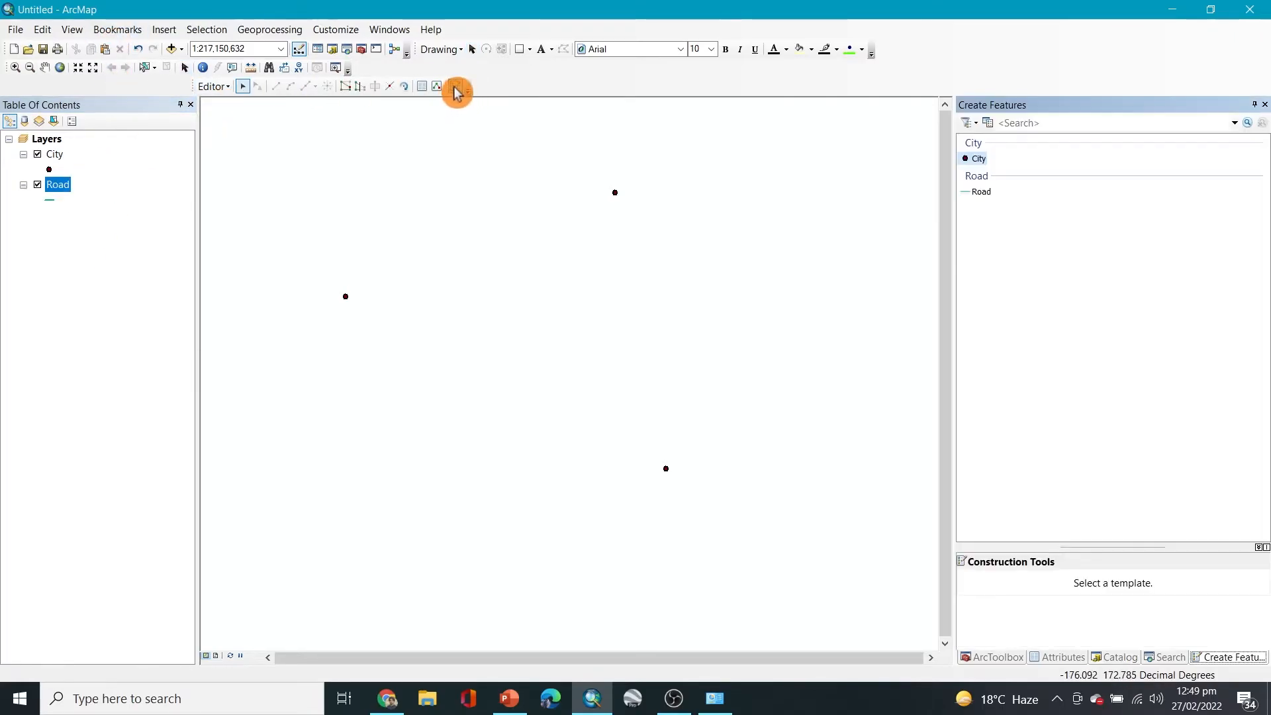
pyautogui.click(980, 192)
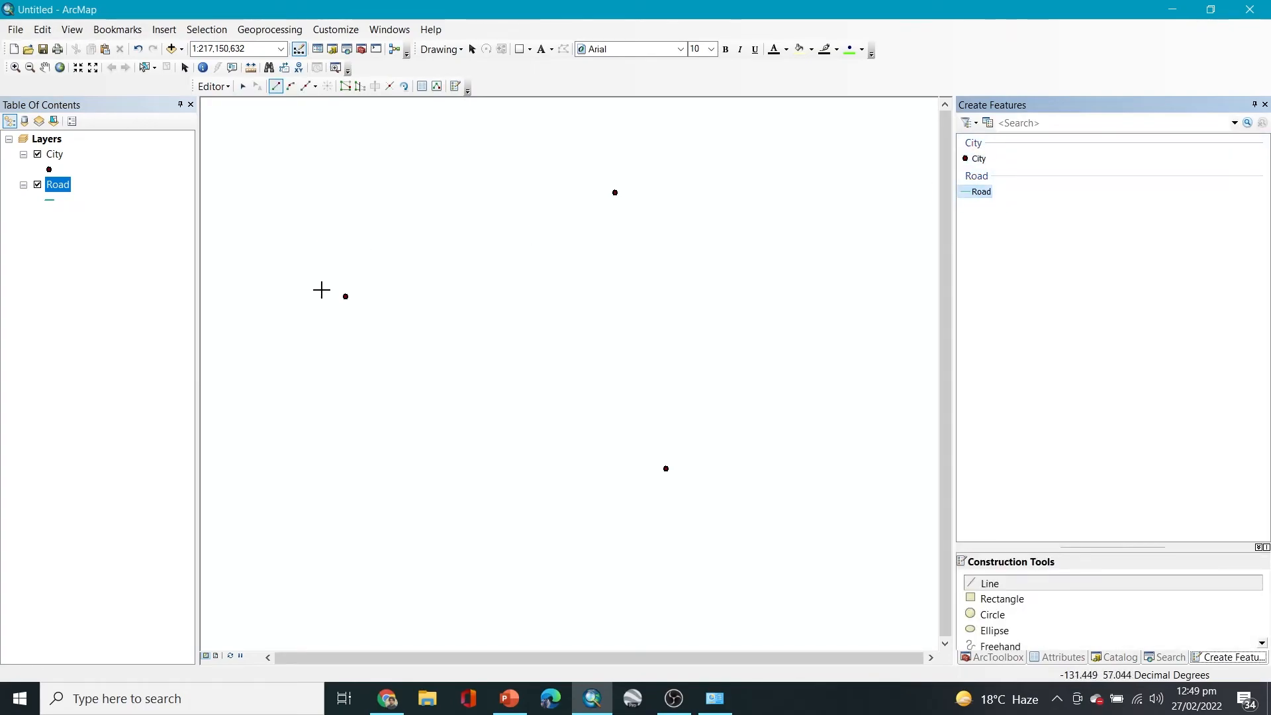
pyautogui.click(345, 297)
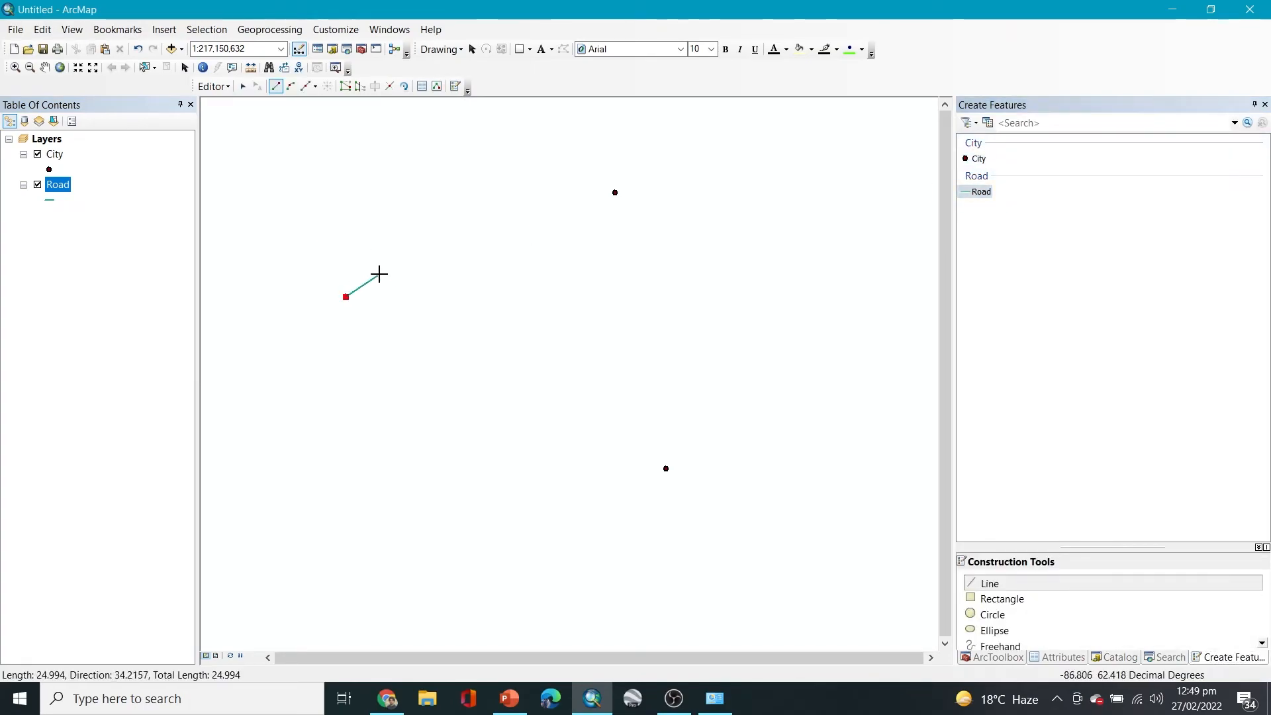
pyautogui.click(615, 193)
pyautogui.click(665, 469)
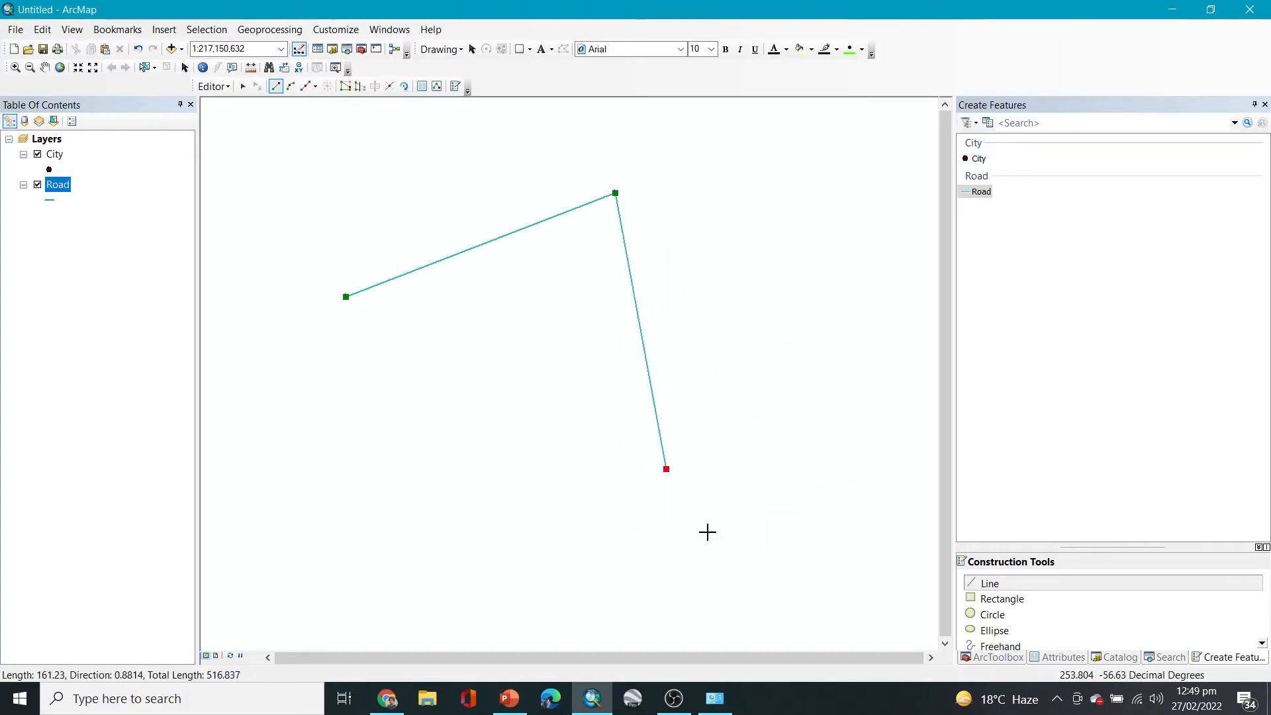
pyautogui.rightClick(702, 436)
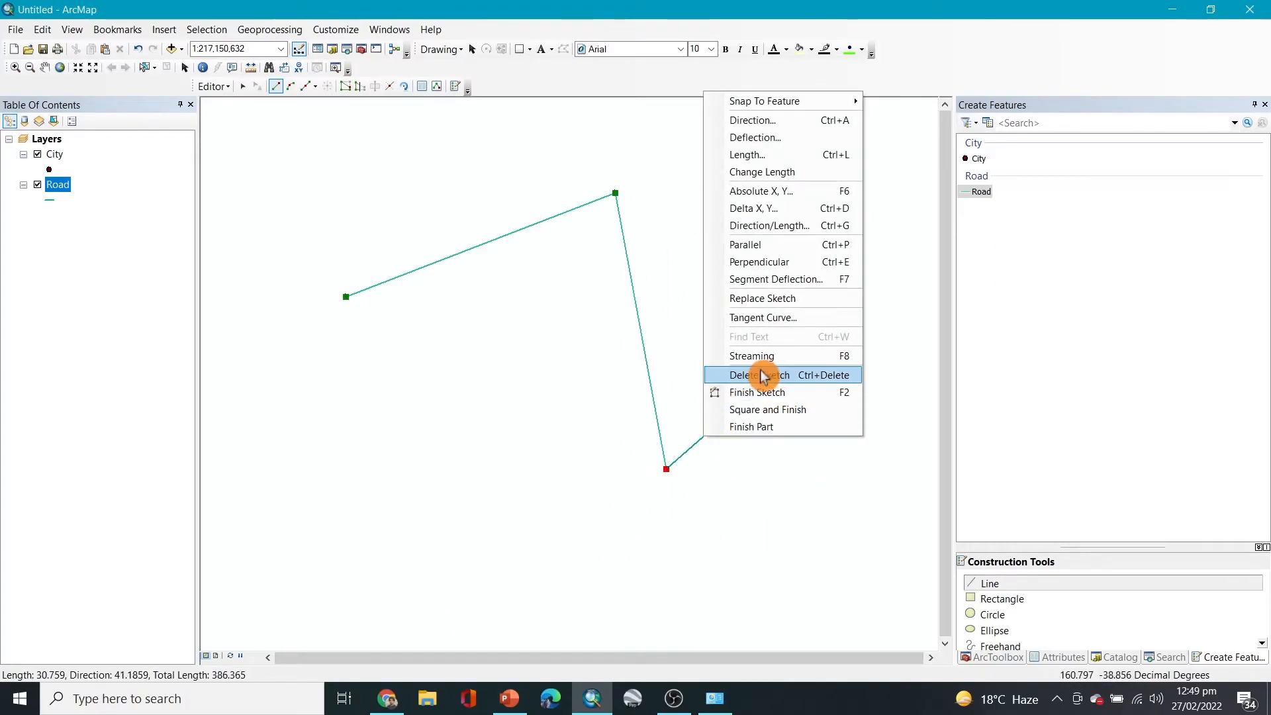
pyautogui.click(762, 392)
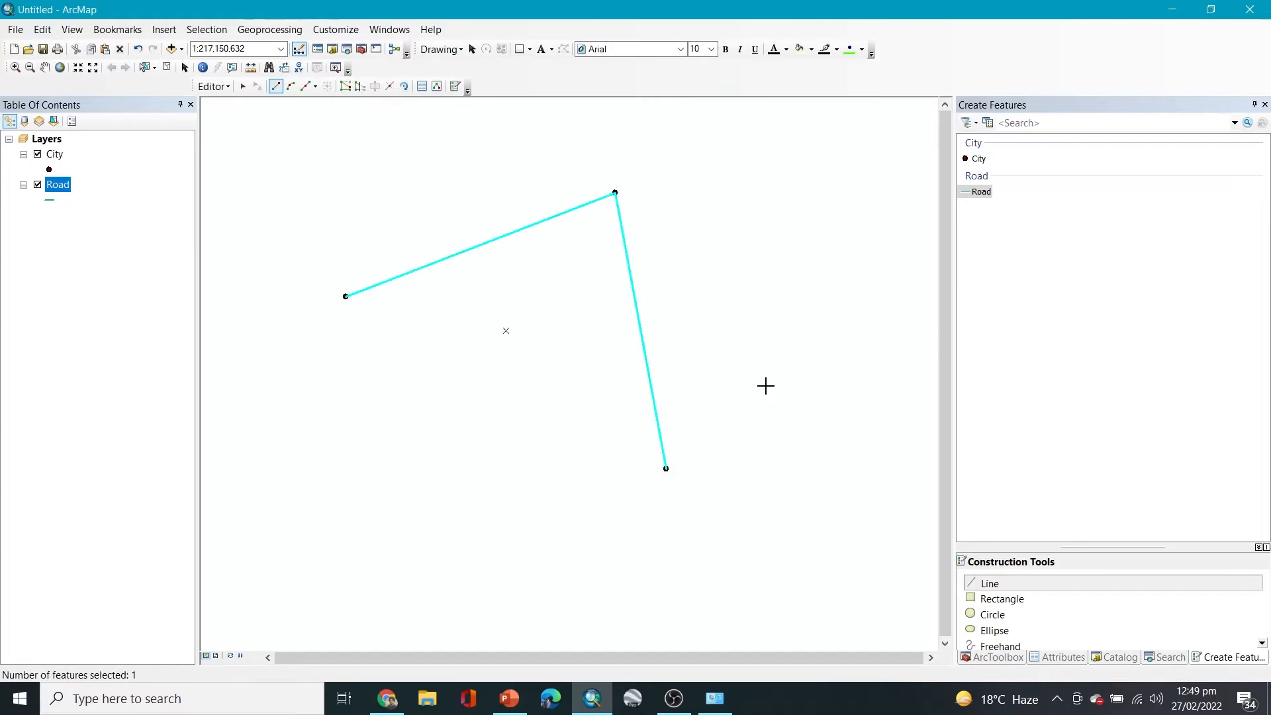
# - Save the Road edits and end the edit session
pyautogui.click(212, 86)
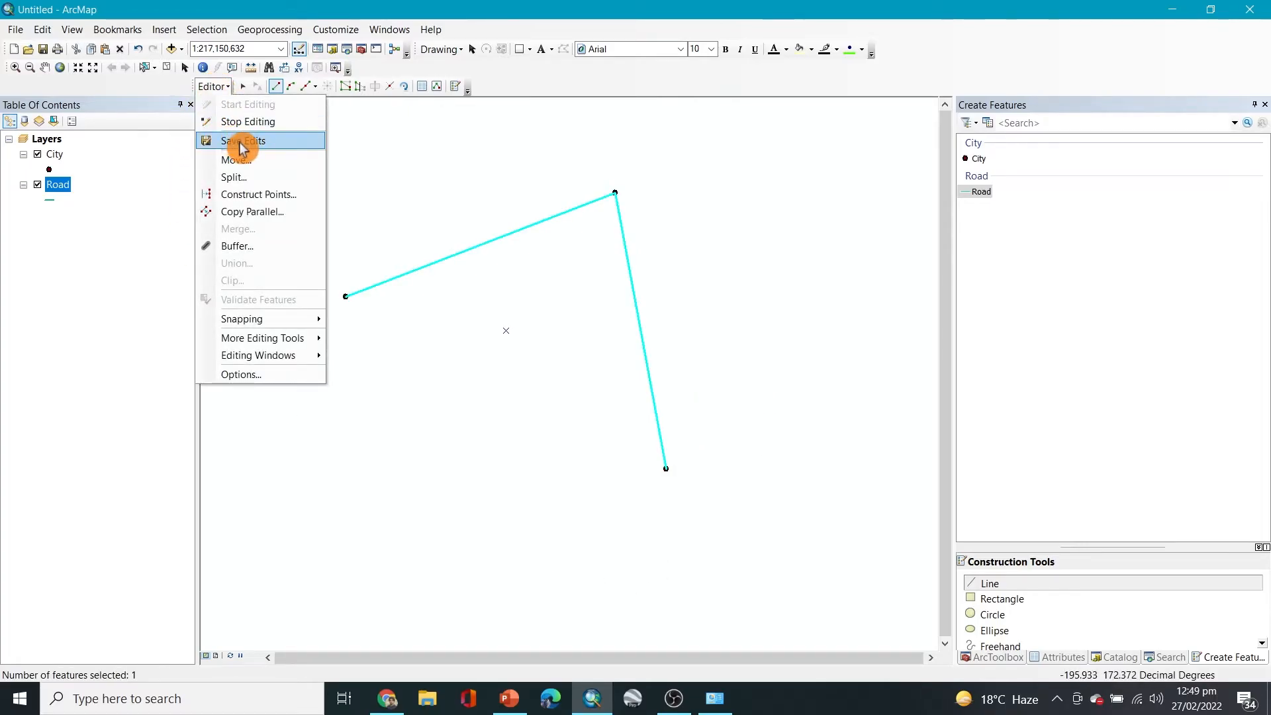
pyautogui.click(235, 140)
pyautogui.click(212, 86)
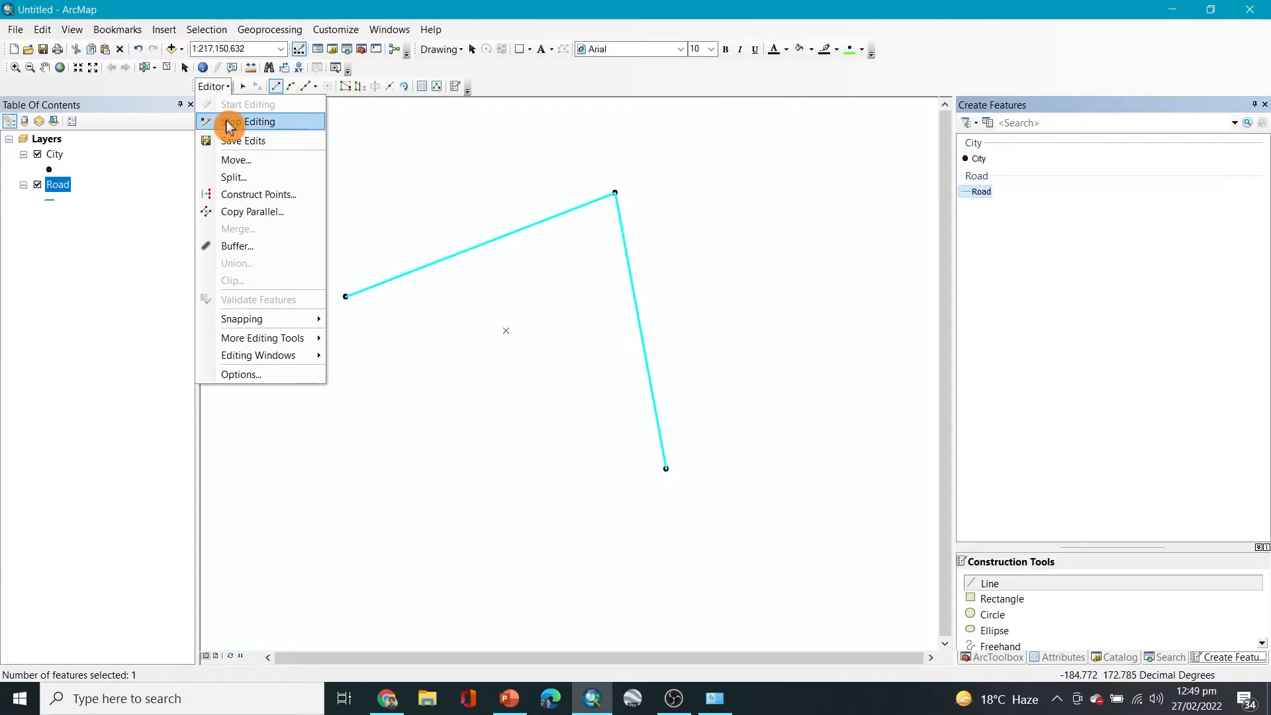
pyautogui.click(229, 121)
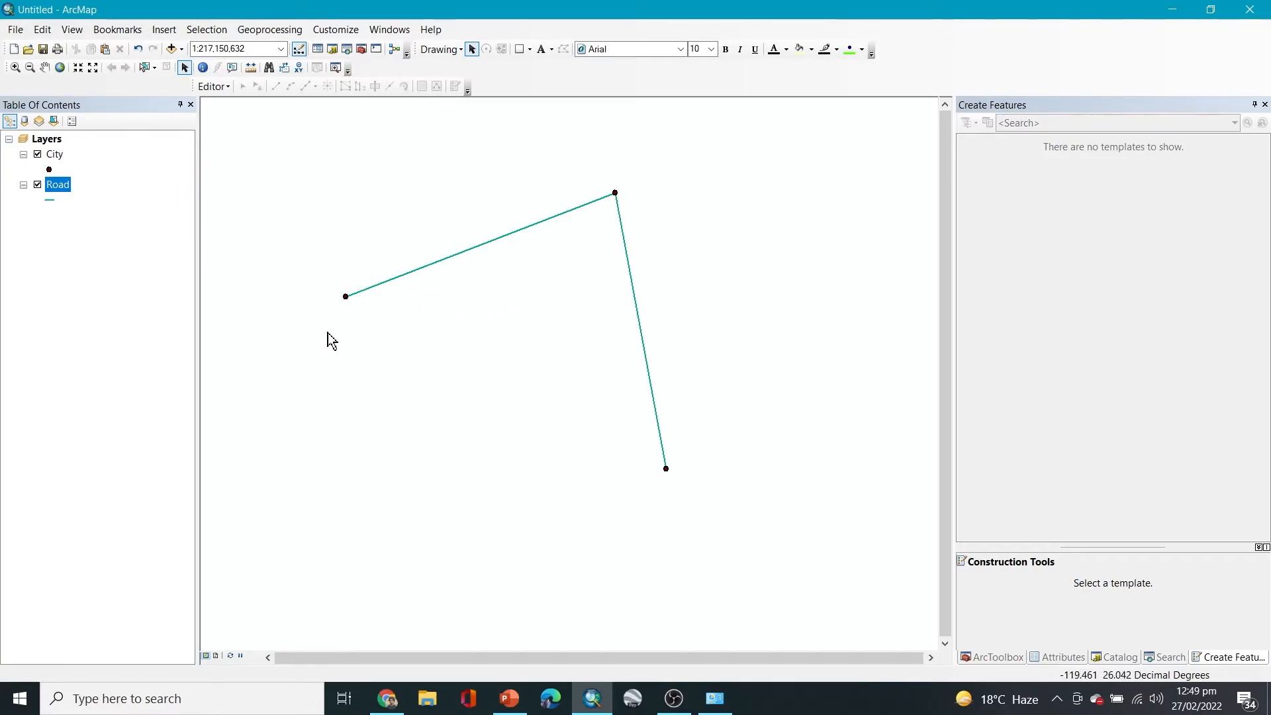
# - Set up a new shapefile in the E:\Softwares\Arc Gis Youtube folder, named Lake with the Polygon feature type
pyautogui.click(1113, 656)
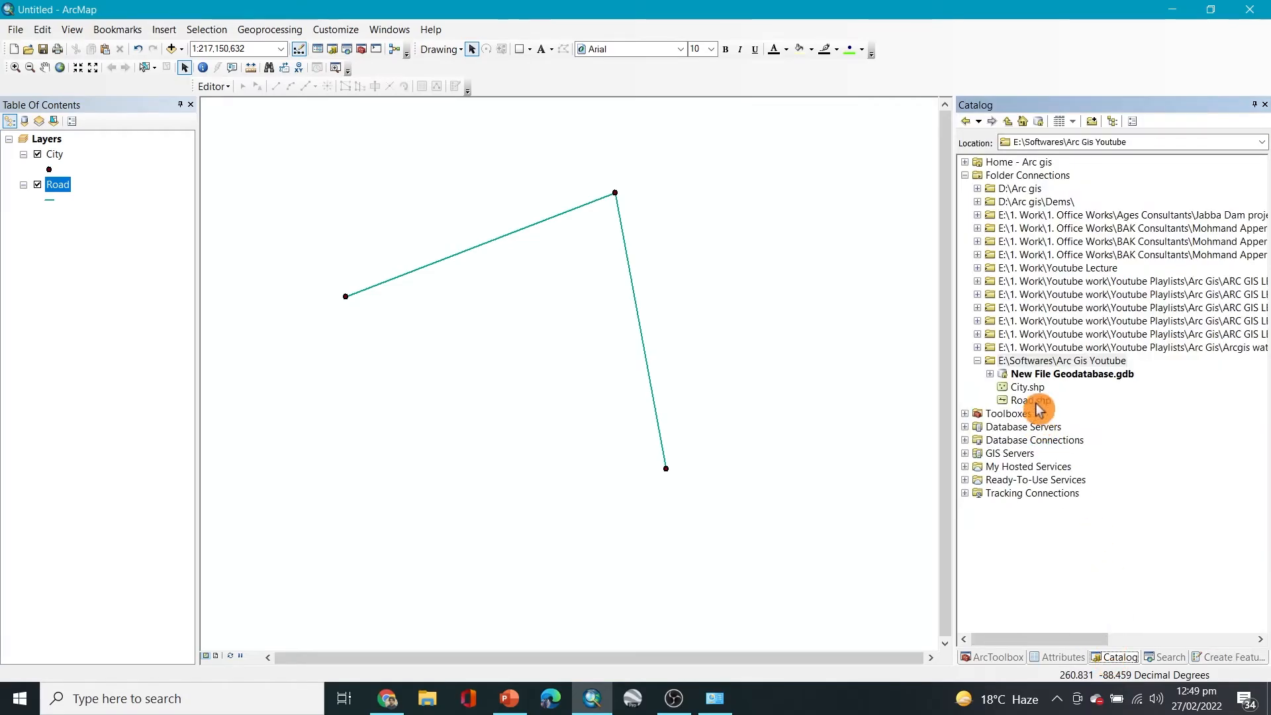
pyautogui.rightClick(1096, 360)
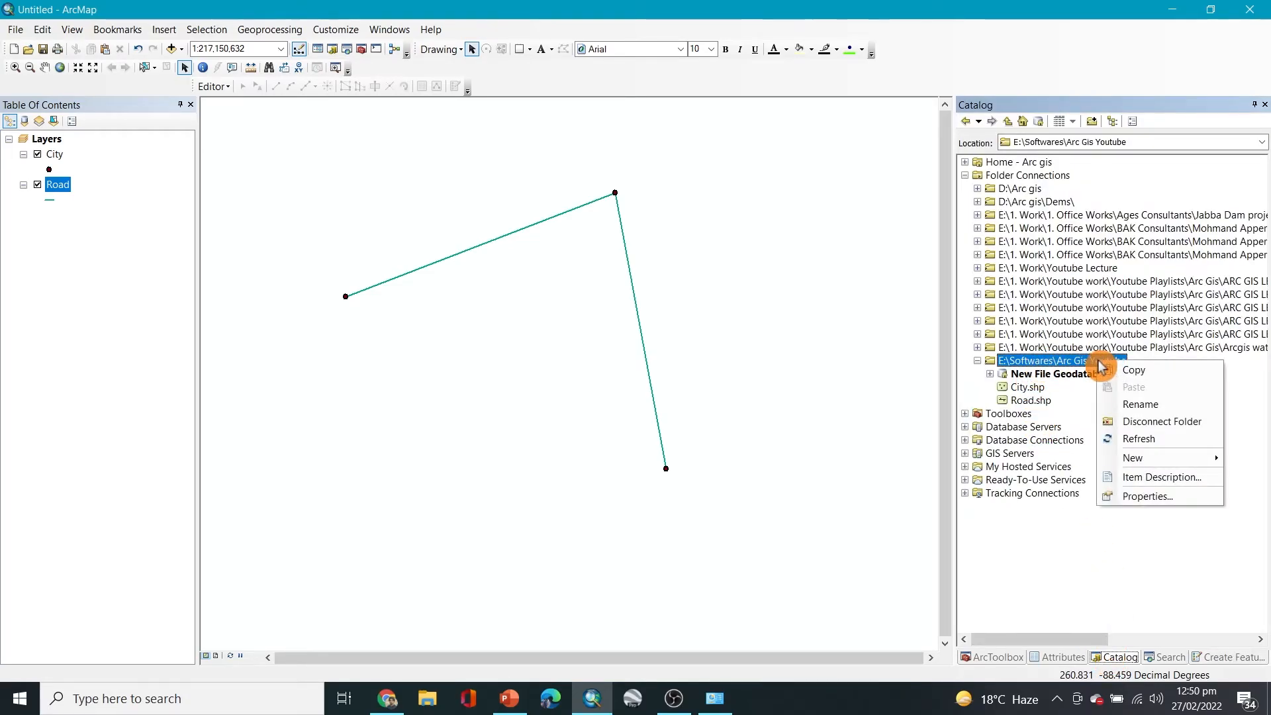
pyautogui.moveTo(1154, 455)
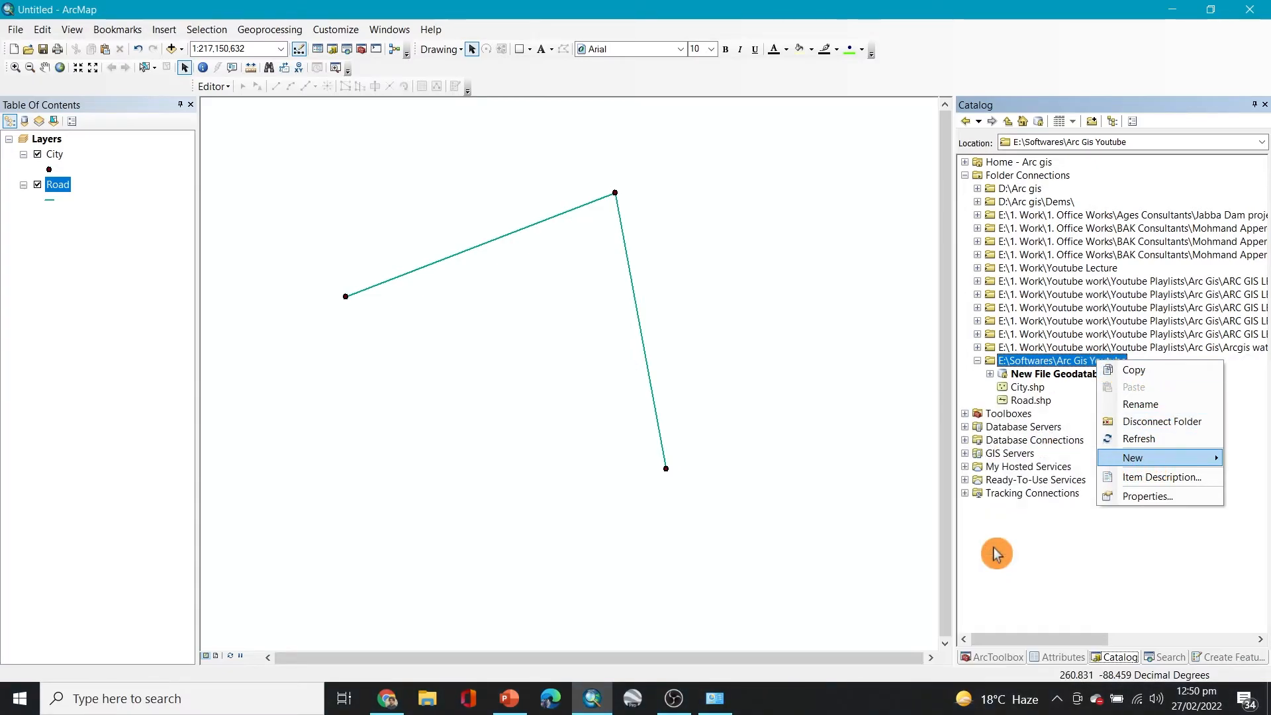
pyautogui.click(993, 547)
pyautogui.click(619, 229)
pyautogui.click(622, 262)
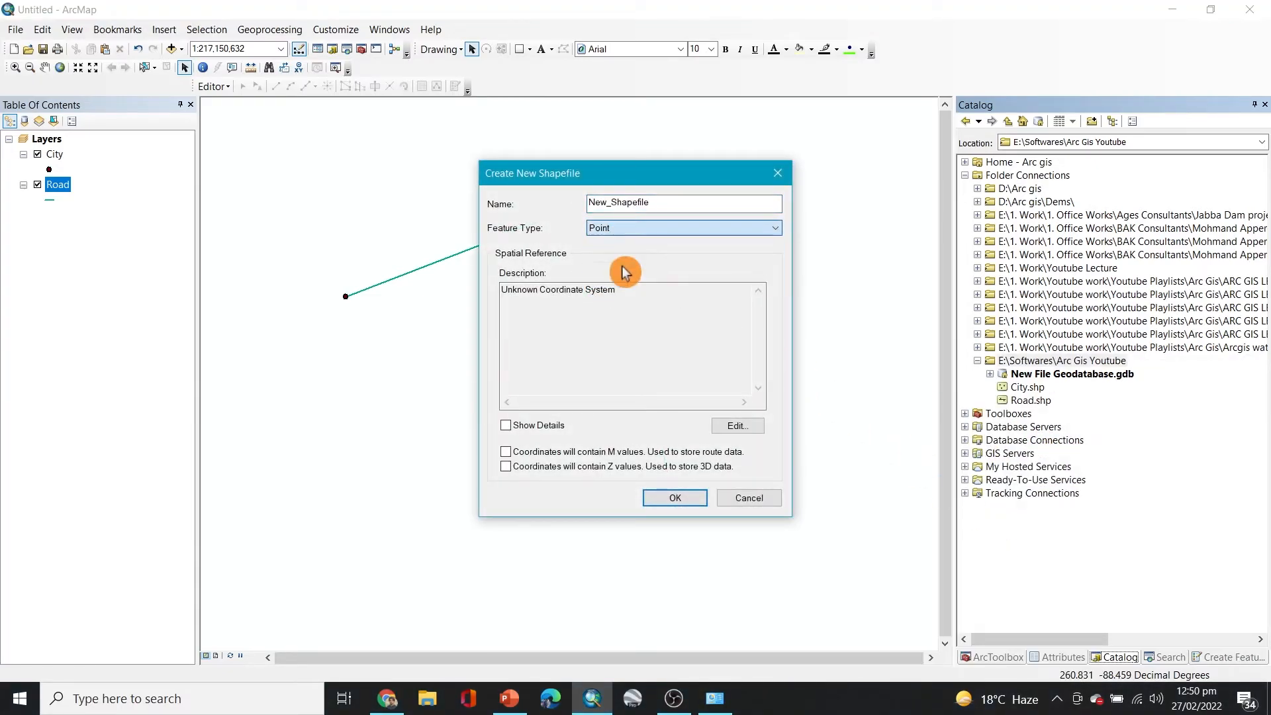
pyautogui.doubleClick(662, 205)
pyautogui.write('Lak')
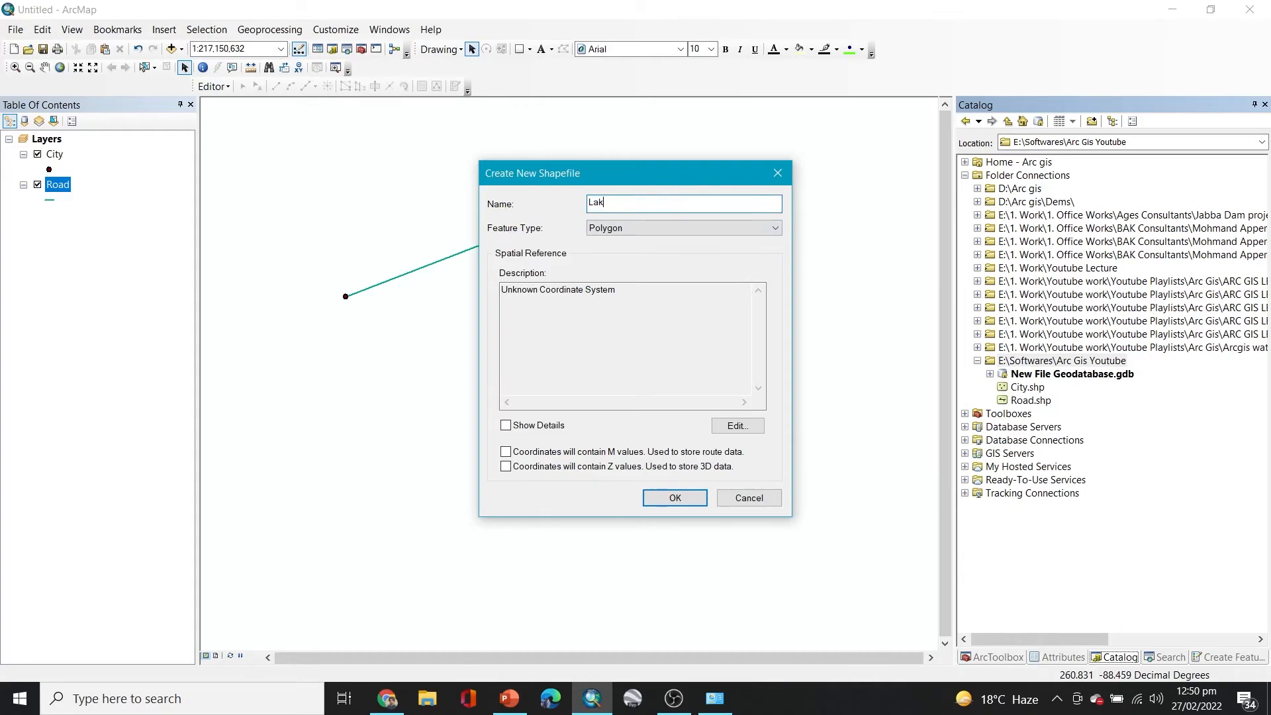
pyautogui.write('e')
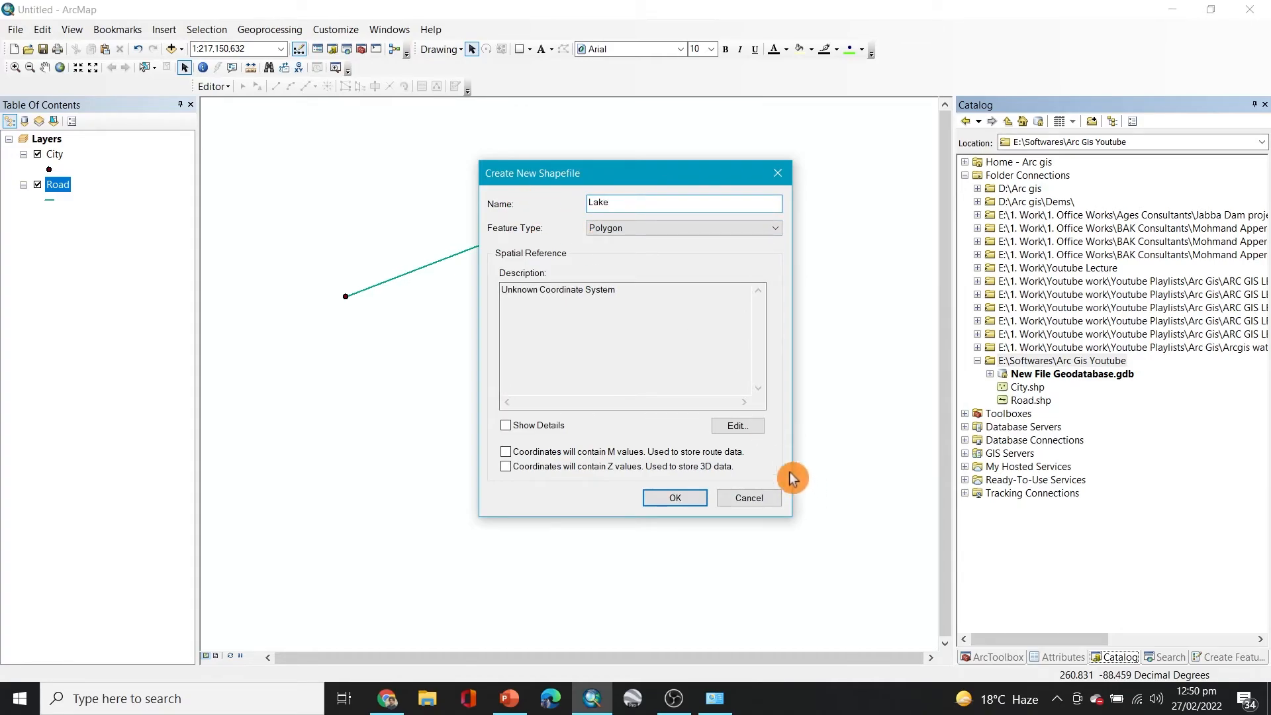
# - Assign the favorite WGS 1984 coordinate system to the Lake shapefile and create it
pyautogui.click(737, 426)
pyautogui.click(533, 221)
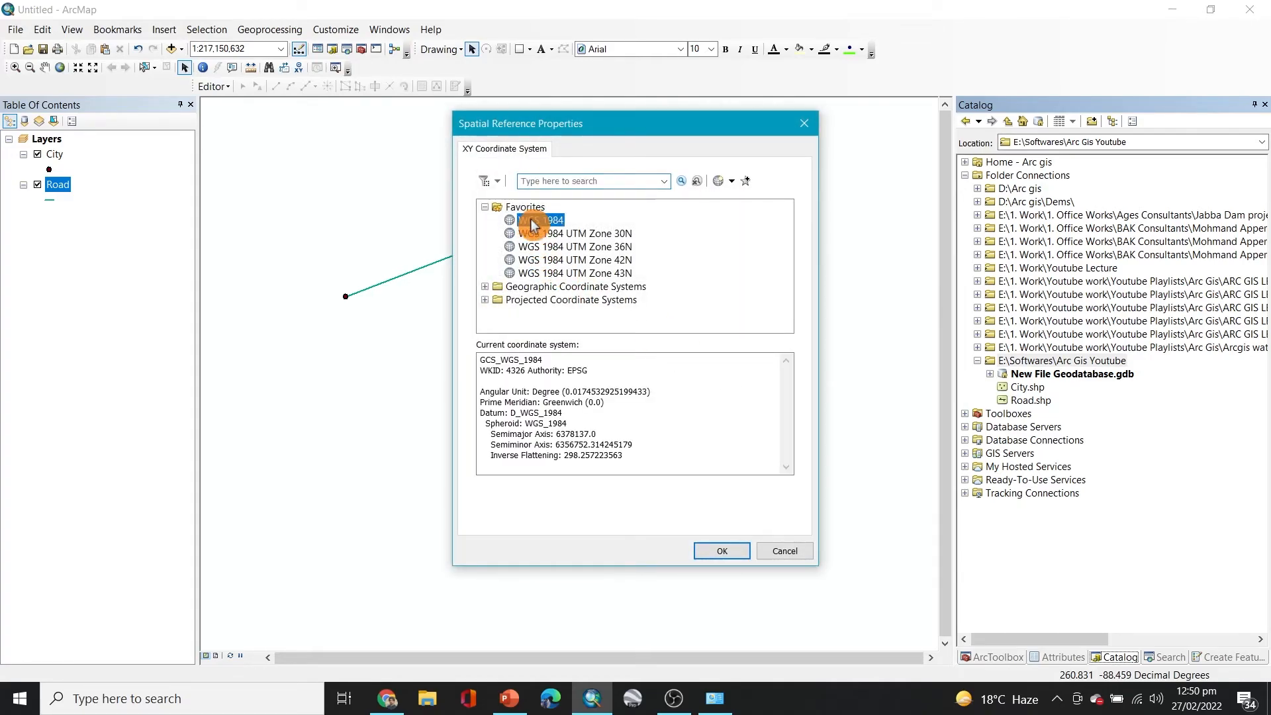
pyautogui.click(725, 550)
pyautogui.click(705, 497)
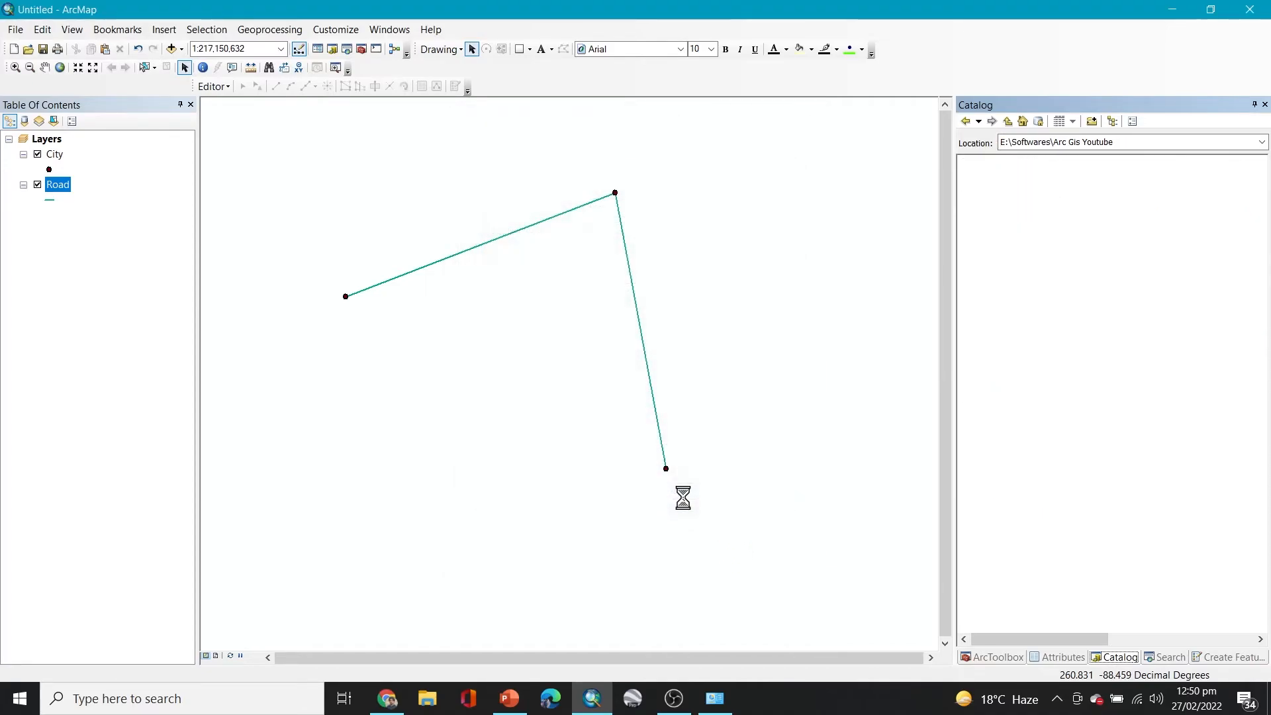
# - Start an edit session and draw a seven-vertex Lake polygon in the area enclosed by the road's two segments
pyautogui.click(221, 86)
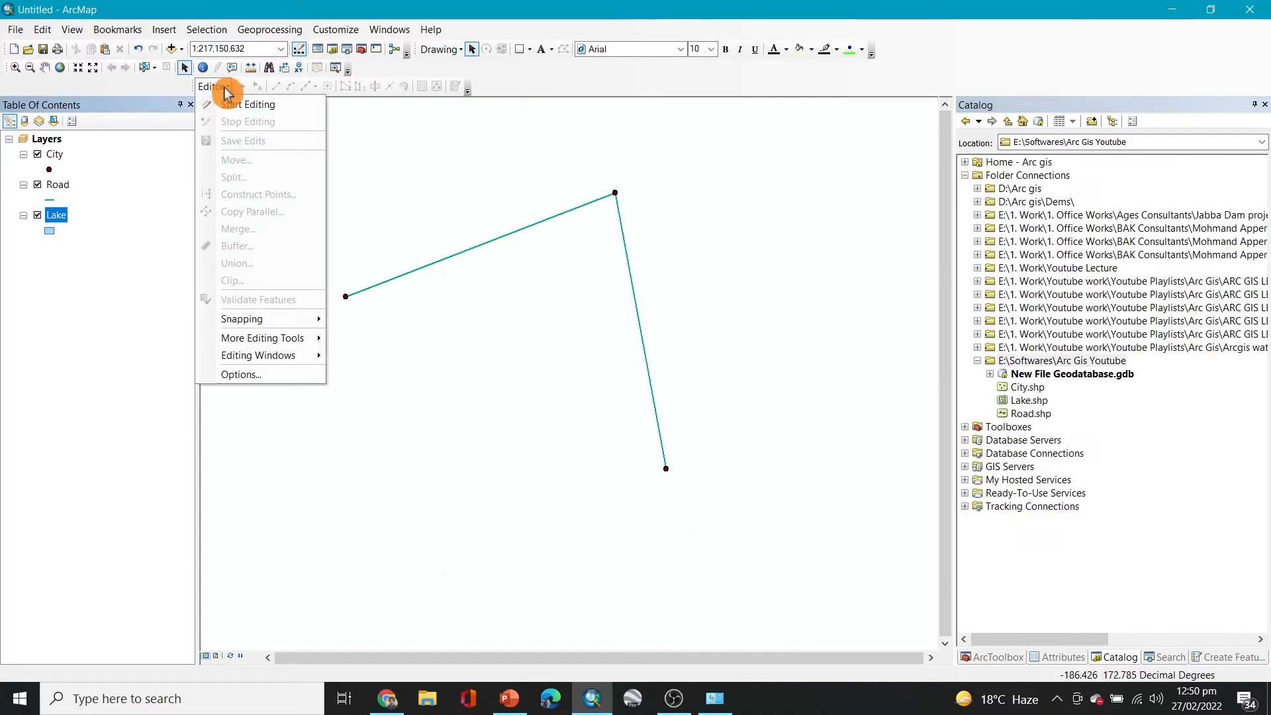
pyautogui.click(222, 86)
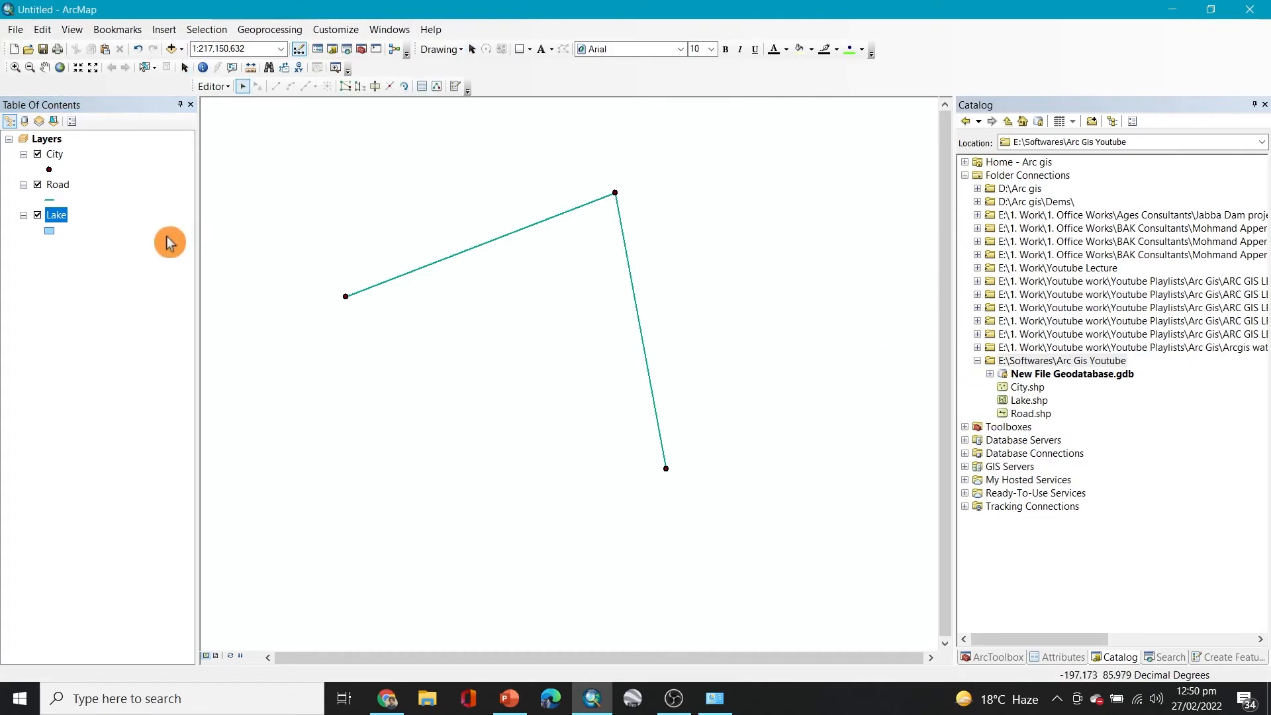
pyautogui.click(457, 88)
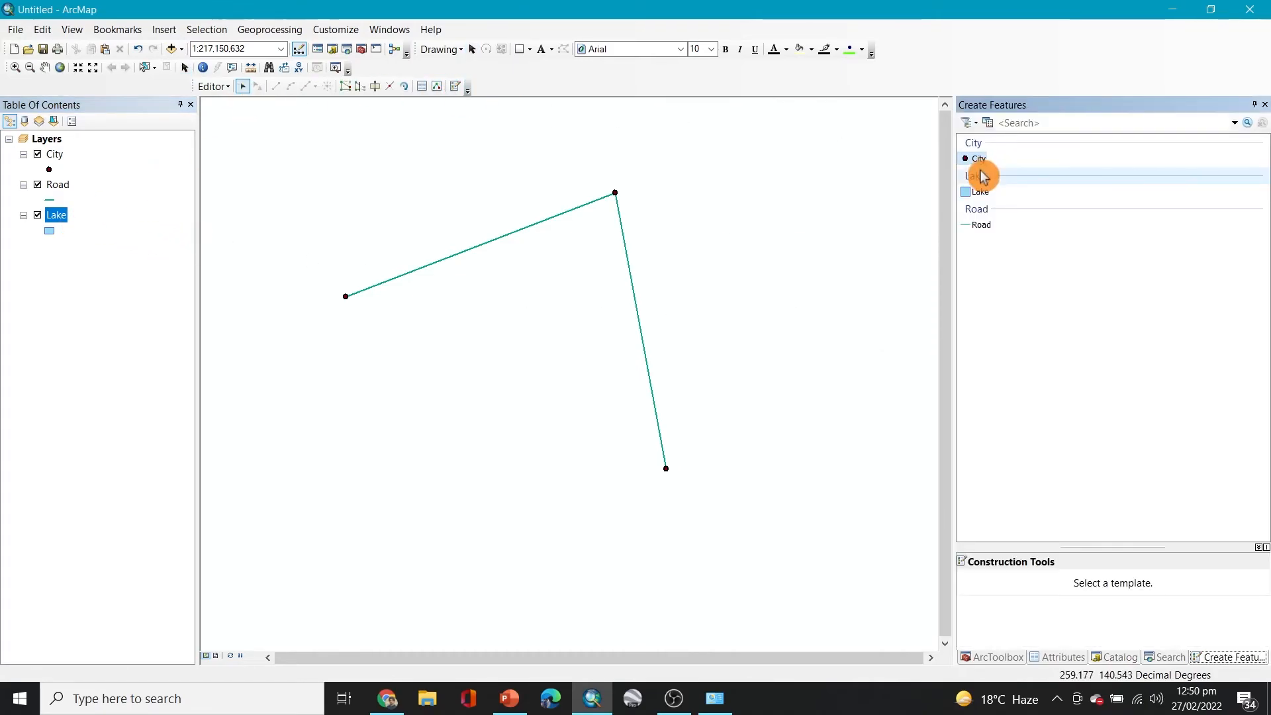
pyautogui.click(979, 192)
pyautogui.click(418, 300)
pyautogui.click(325, 341)
pyautogui.click(352, 411)
pyautogui.click(360, 508)
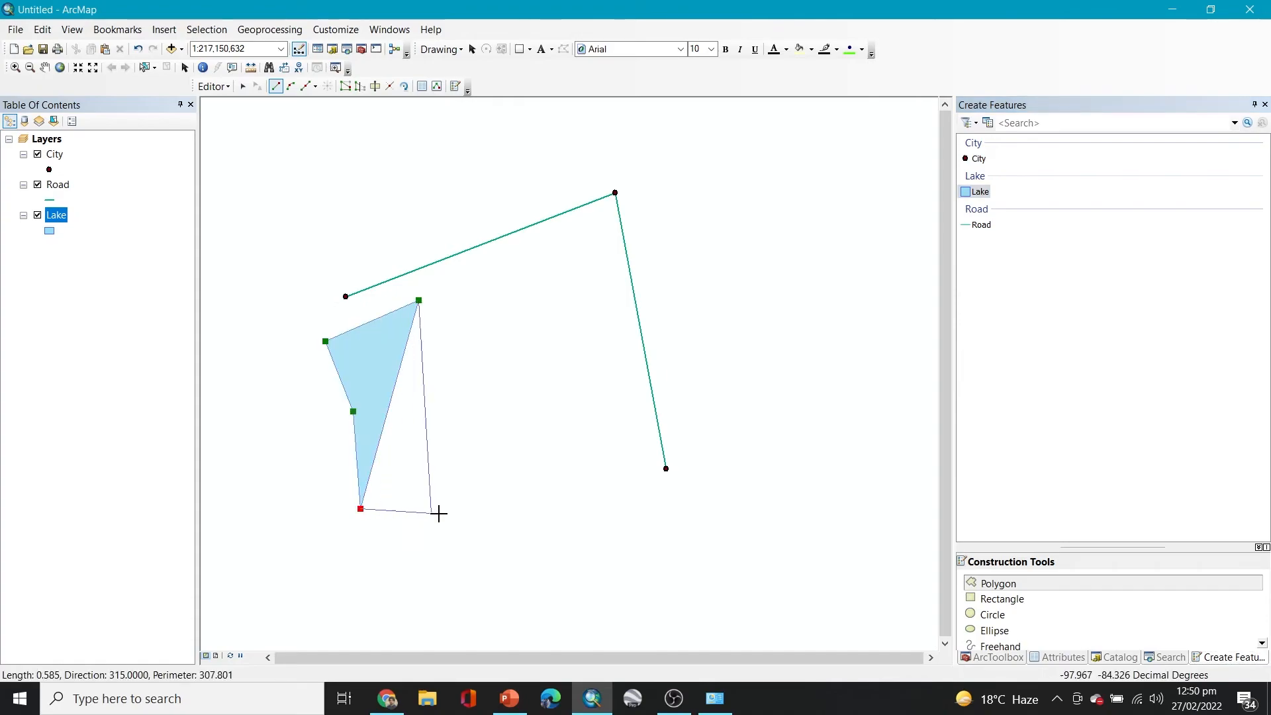
pyautogui.click(517, 519)
pyautogui.click(581, 453)
pyautogui.click(546, 345)
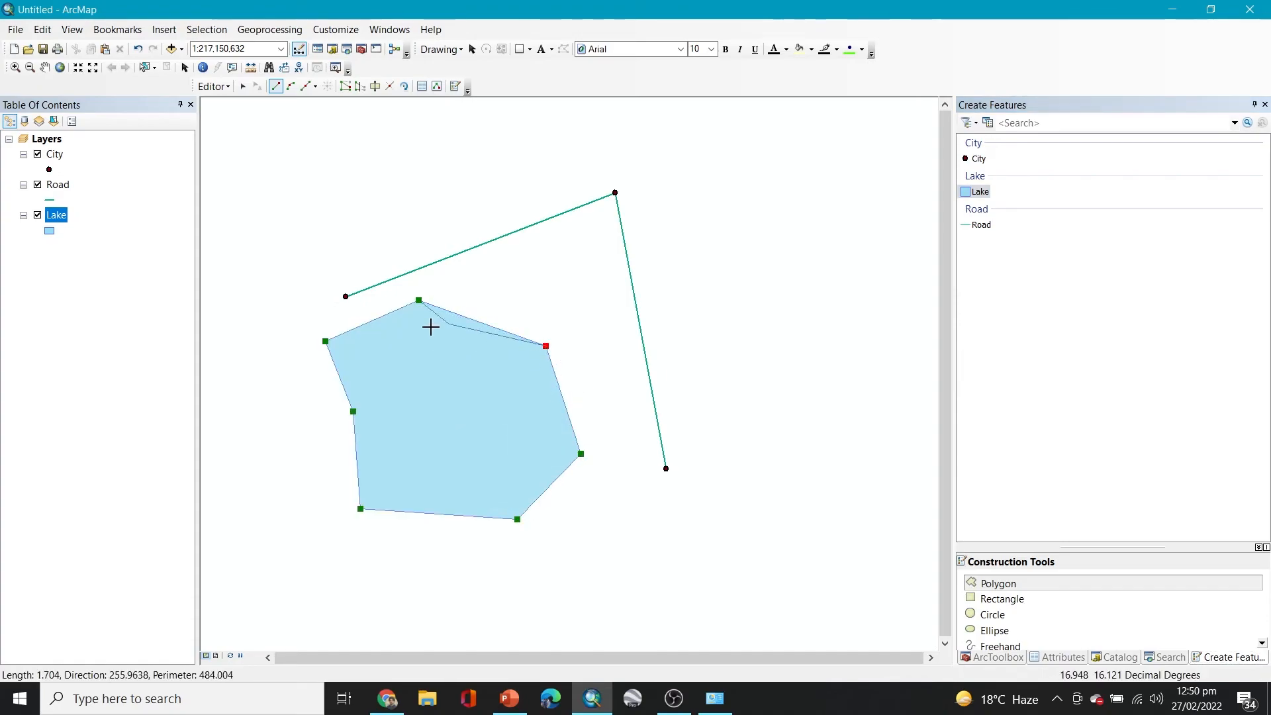
pyautogui.rightClick(437, 411)
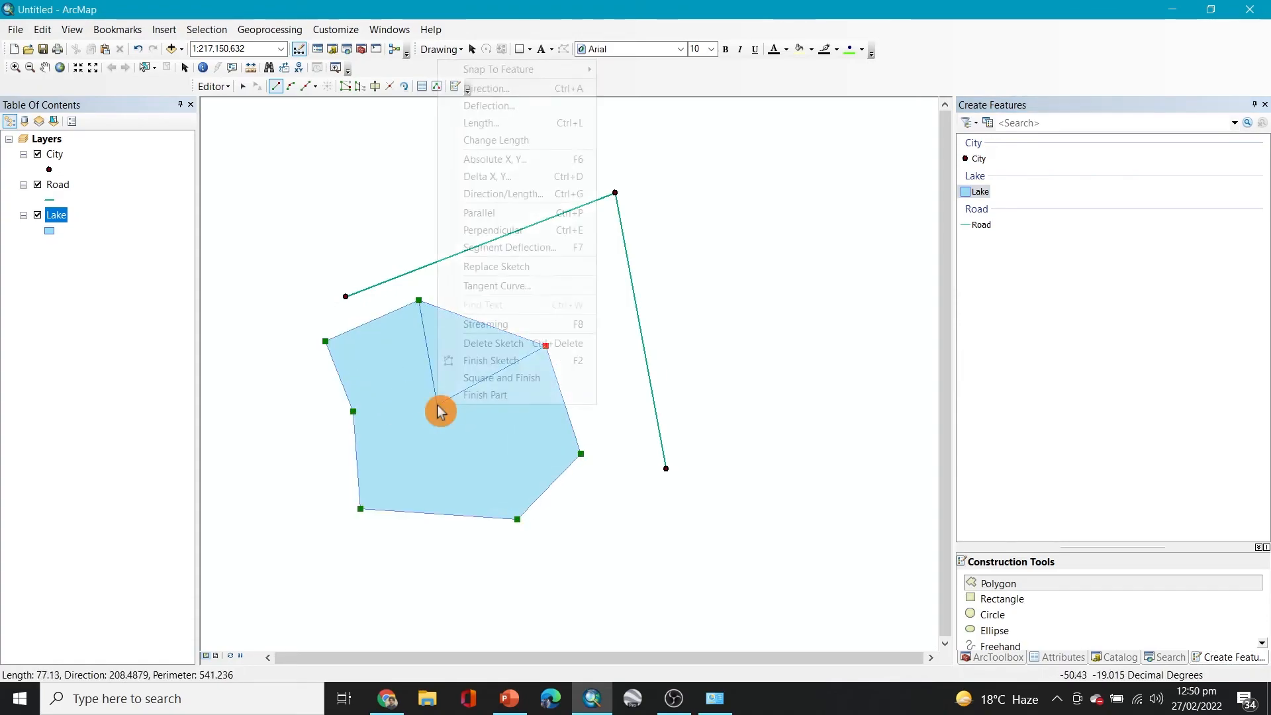
pyautogui.click(507, 361)
# - Save the Lake edits and end the edit session
pyautogui.click(213, 86)
pyautogui.click(228, 139)
pyautogui.click(213, 86)
pyautogui.click(228, 124)
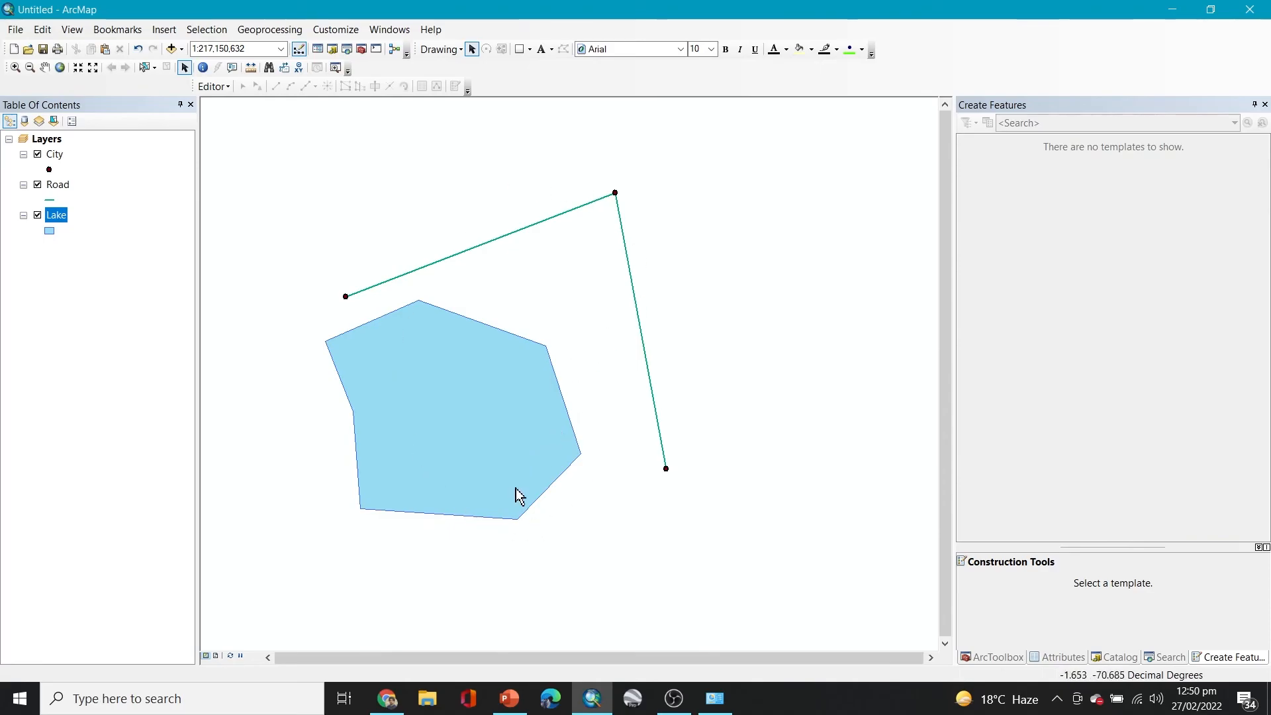
# - Switch to the ARC GIS2.pptx presentation in PowerPoint to view the course outline
pyautogui.click(509, 698)
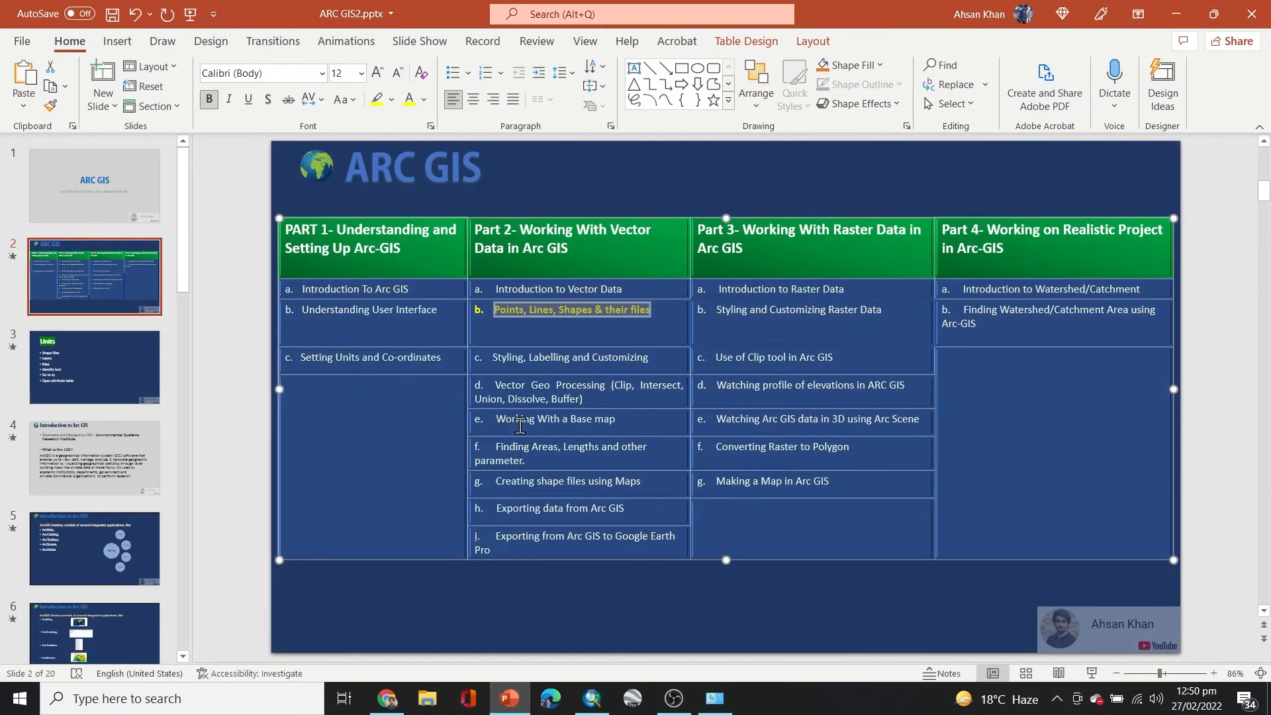